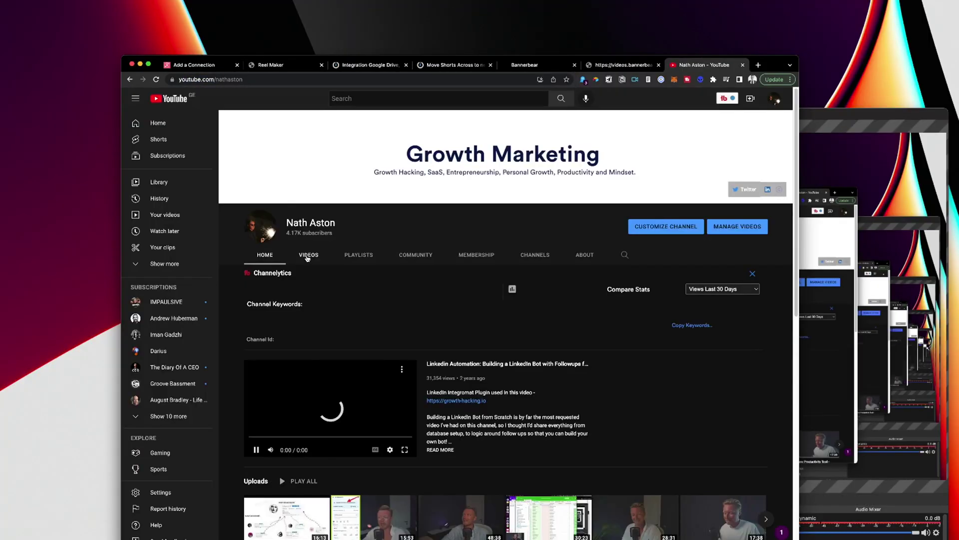
Step: Show the channel's uploaded videos and bring up the May Update video's link options
left_click(307, 255)
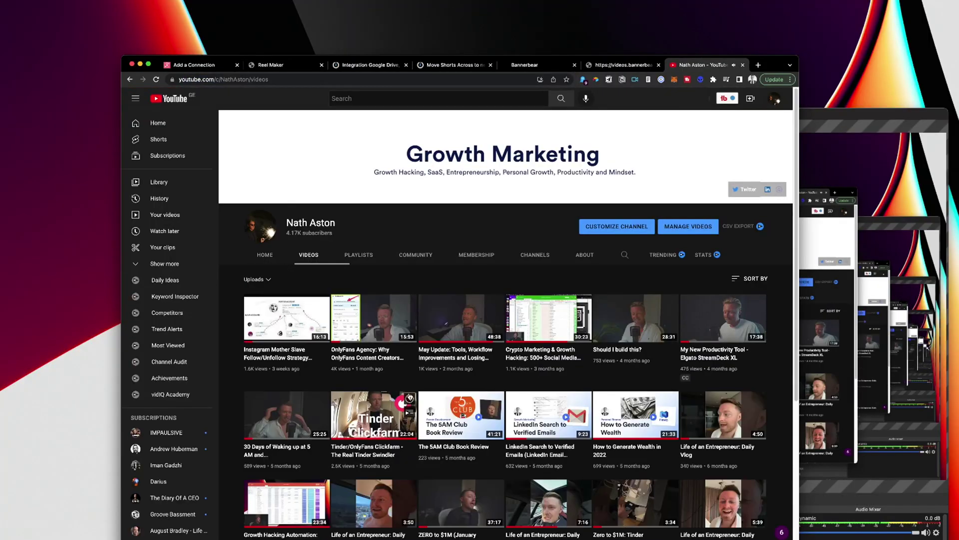
right_click(441, 318)
Step: Copy the May Update video's YouTube link and submit it under Process New Video in Reel Maker
left_click(499, 358)
left_click(280, 65)
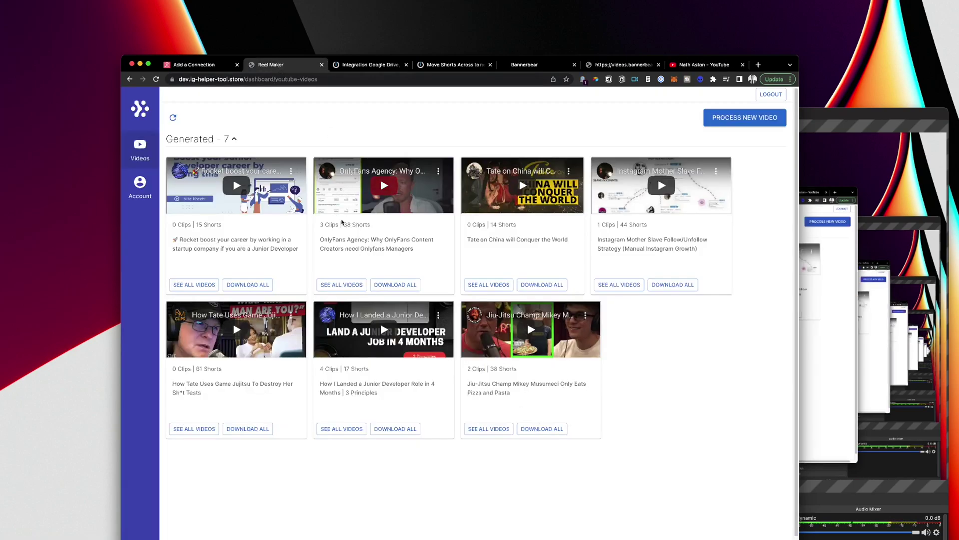
left_click(744, 117)
left_click(403, 315)
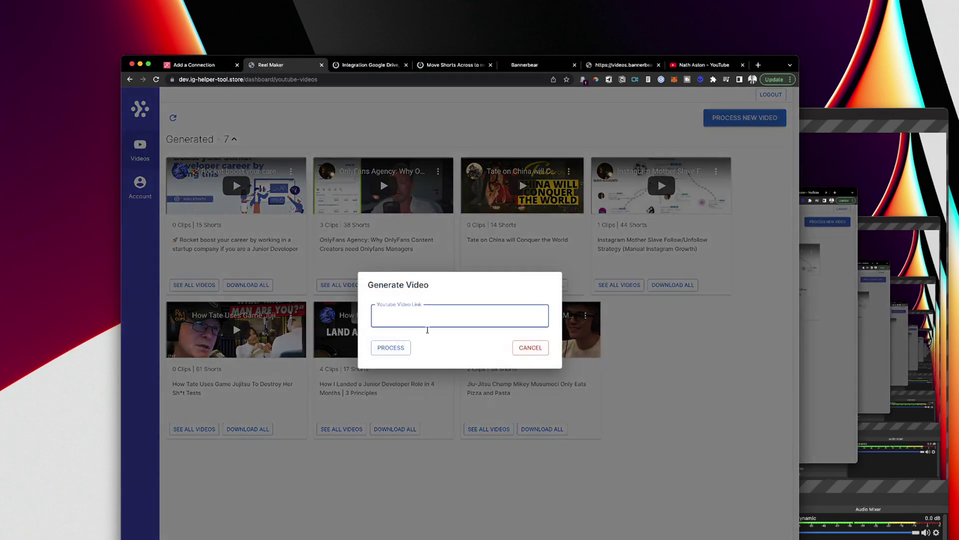
key("cmd+v")
left_click(398, 346)
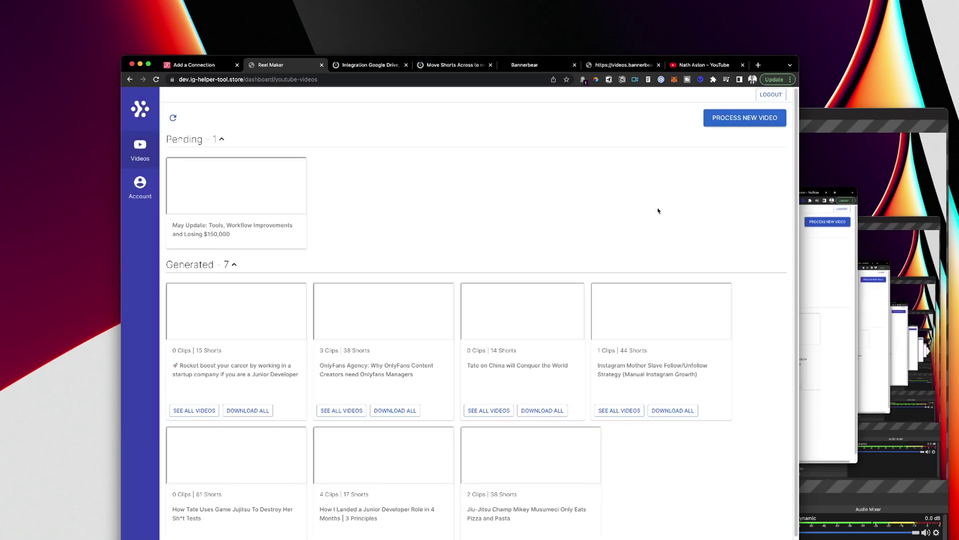
scroll(666, 235, "down", 1)
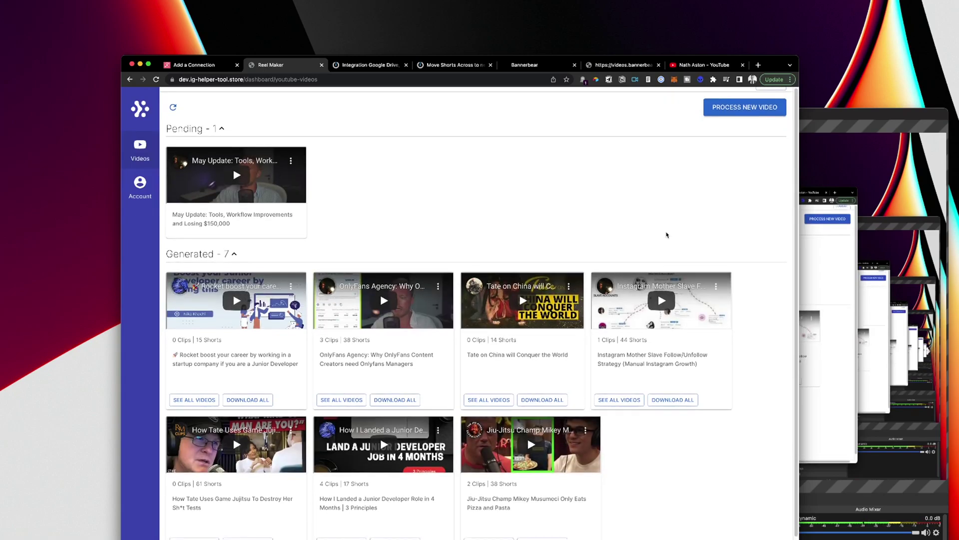
scroll(667, 235, "up", 1)
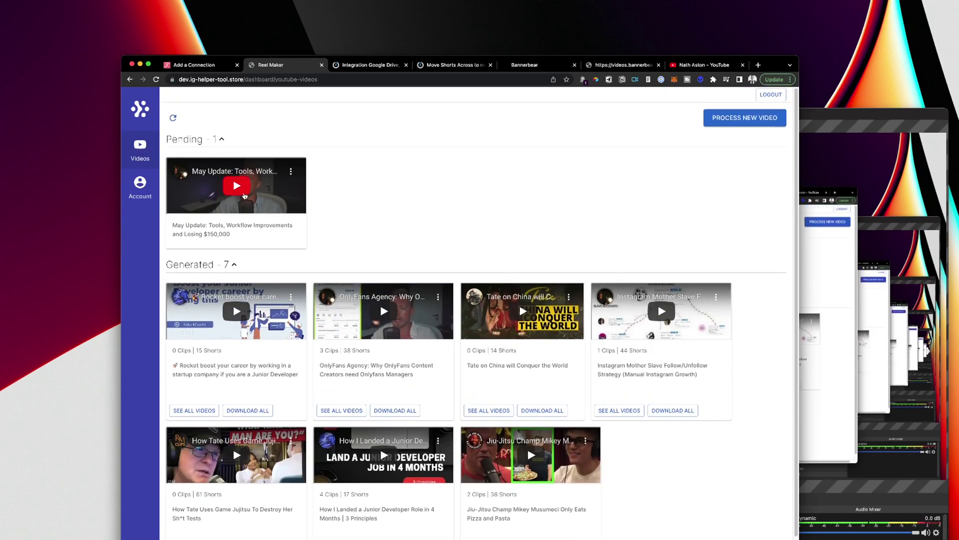
scroll(633, 240, "down", 2)
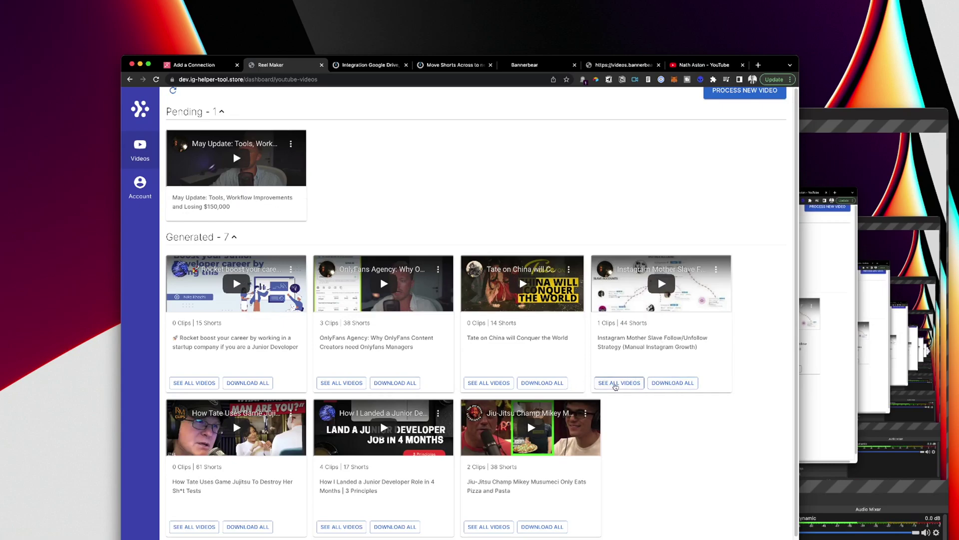
Step: Open all shorts from the Instagram Mother Slave video and review the Social Networking and Fan Conventions titles
left_click(615, 383)
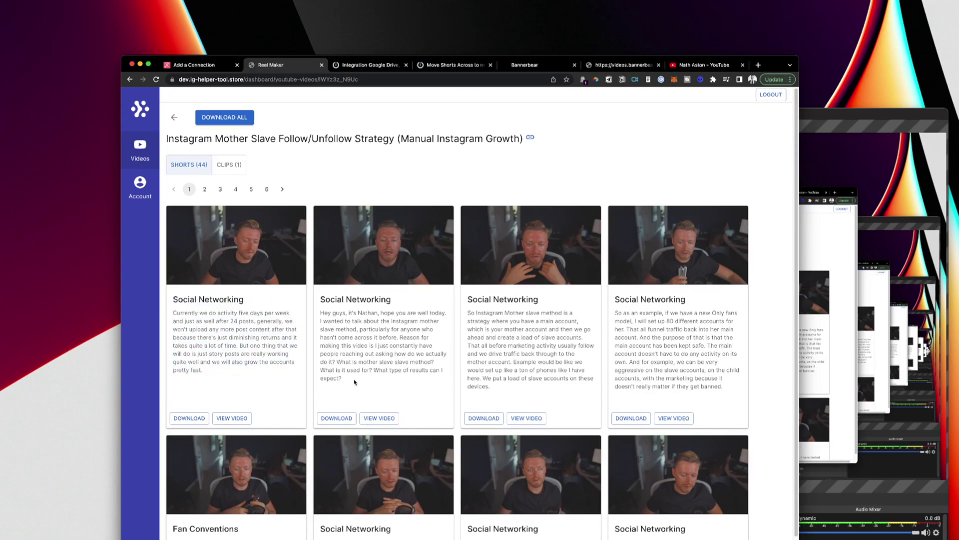
left_click_drag(354, 382, 321, 313)
left_click(558, 355)
triple_click(328, 299)
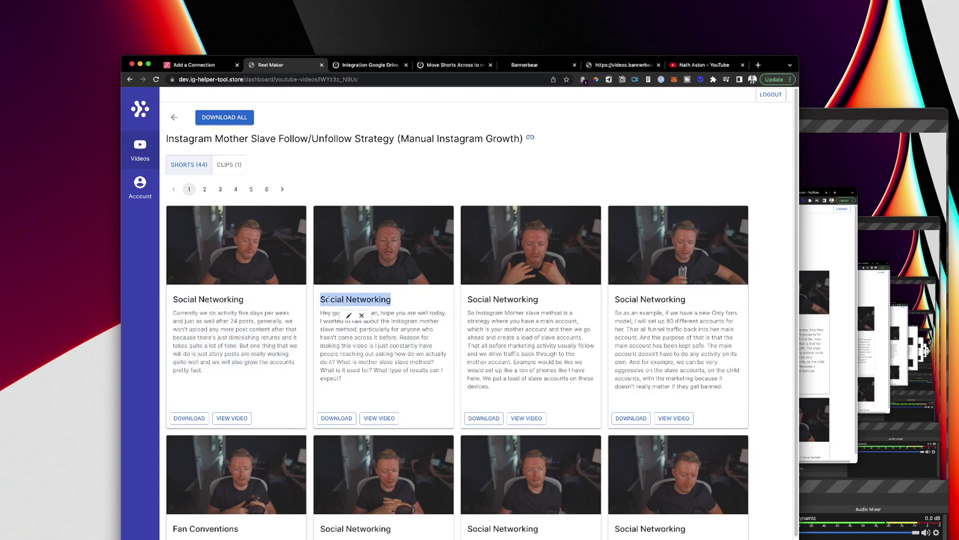
scroll(328, 298, "down", 3)
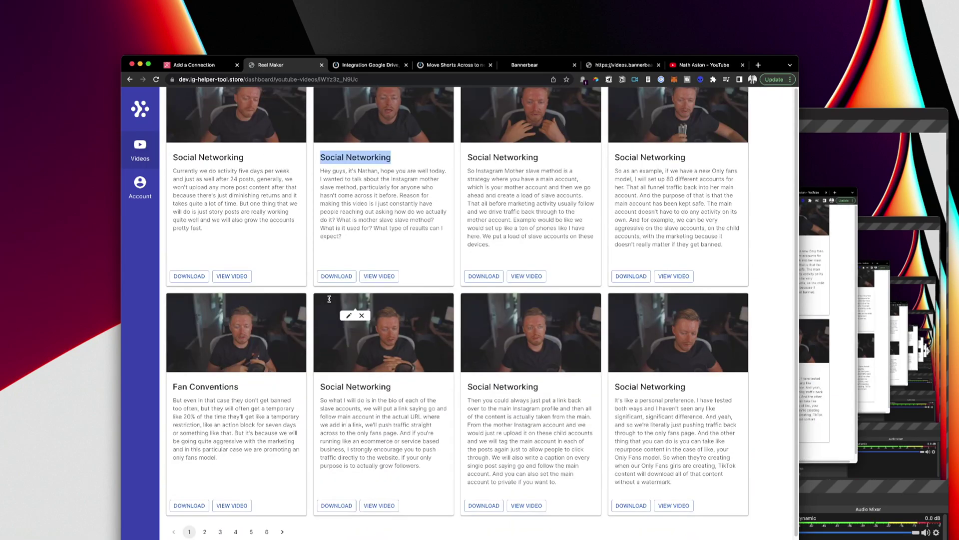
triple_click(226, 386)
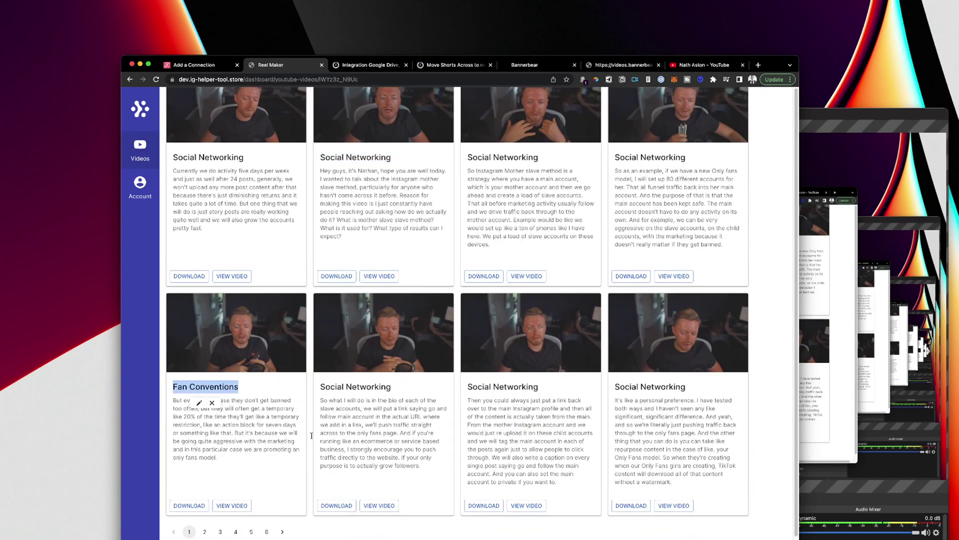
scroll(263, 526, "down", 1)
left_click(212, 397)
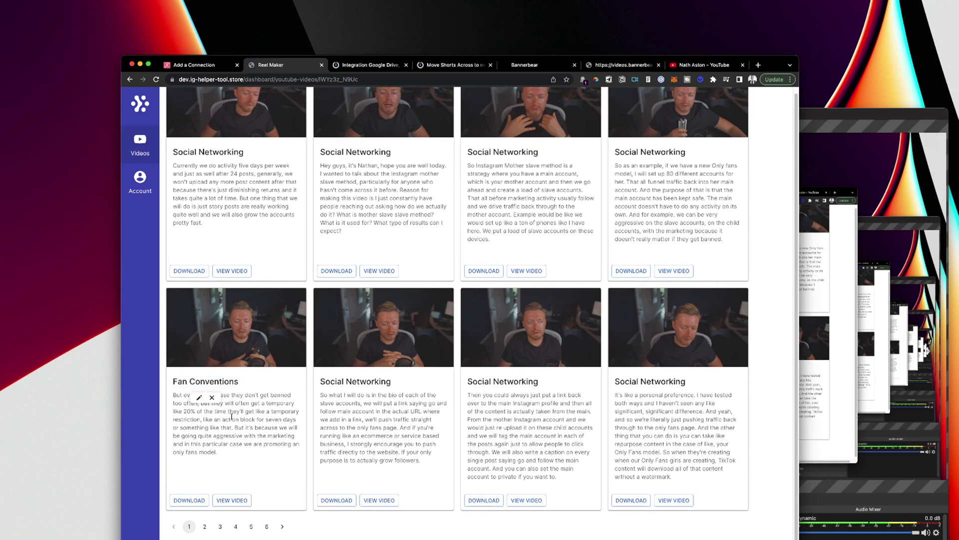
triple_click(205, 381)
Step: Go to page 2 of the shorts and download a Social Networking short
left_click(205, 526)
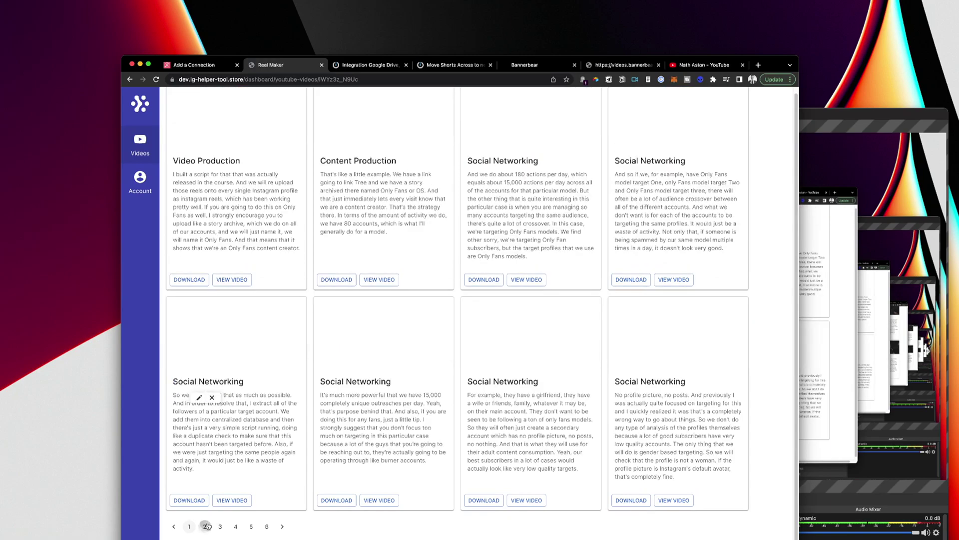
scroll(557, 316, "up", 3)
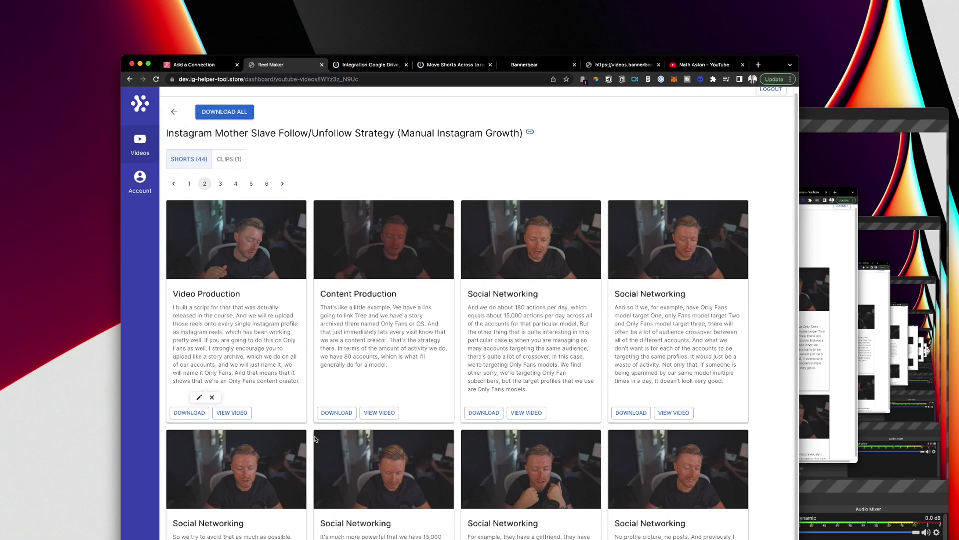
scroll(315, 438, "down", 3)
left_click(336, 500)
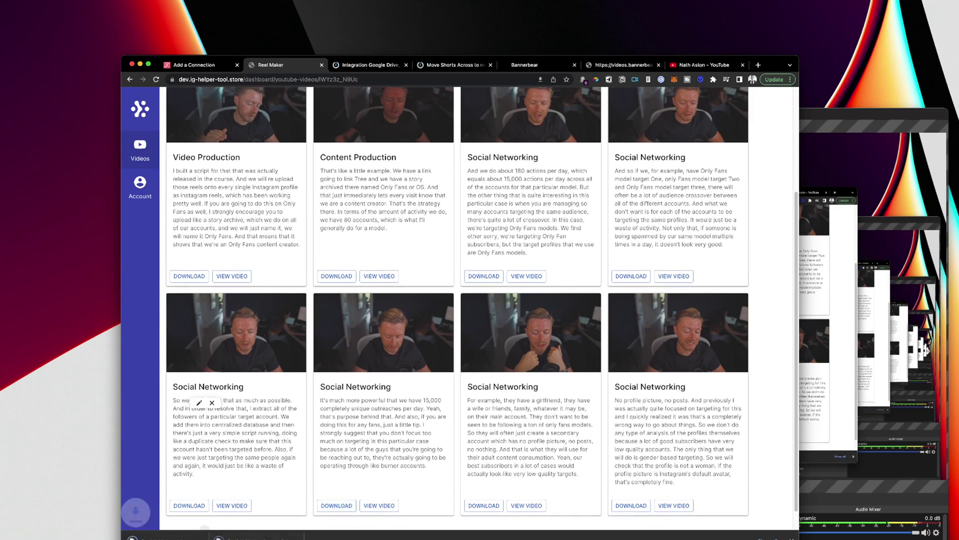
left_click(232, 505)
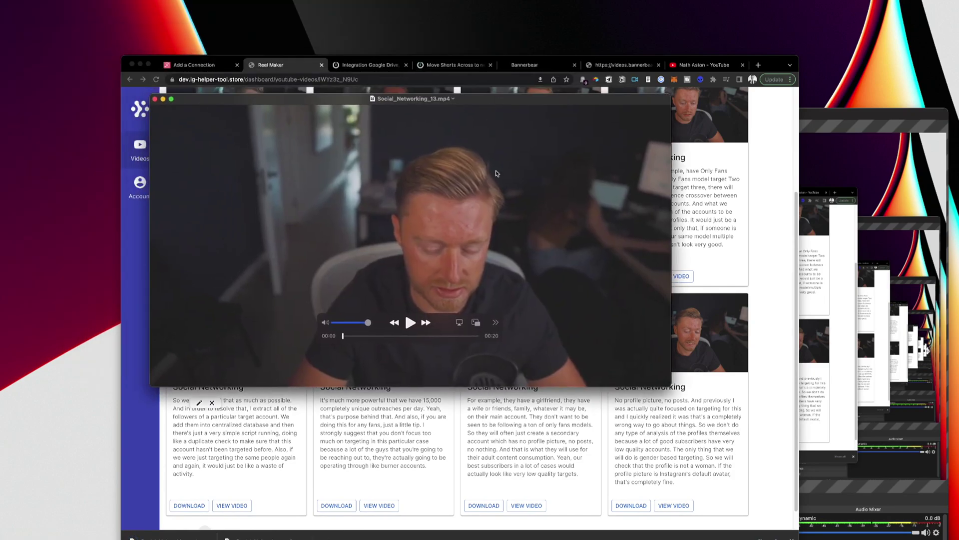
left_click(374, 336)
left_click(410, 322)
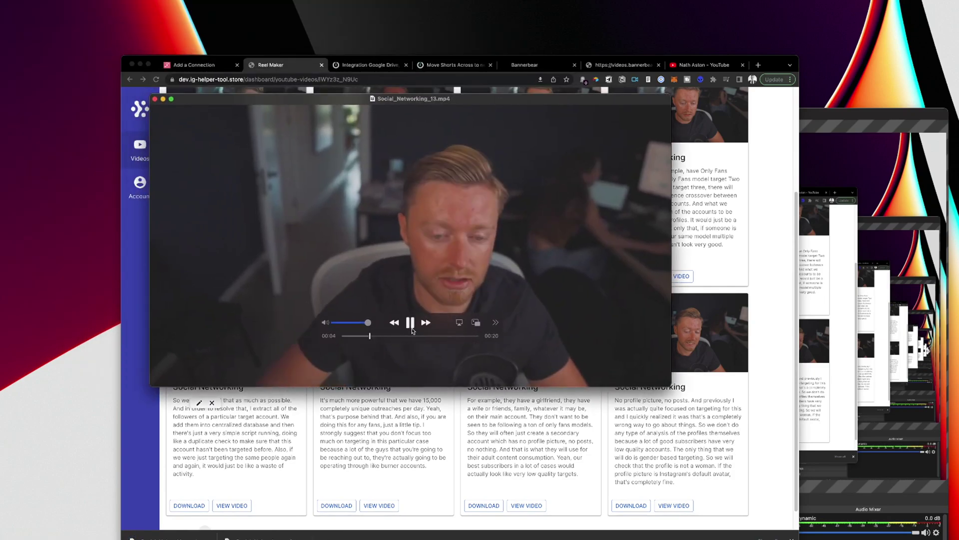
key("space")
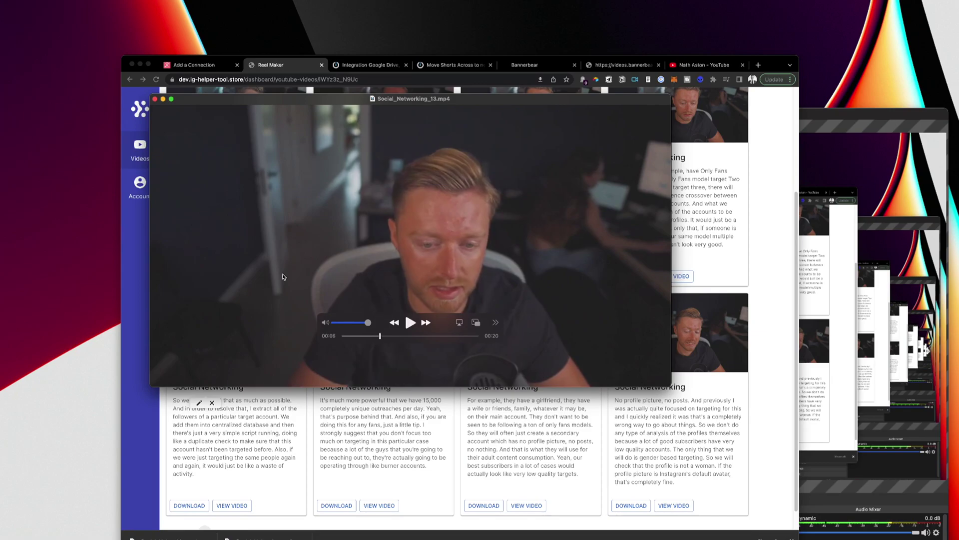
left_click(155, 100)
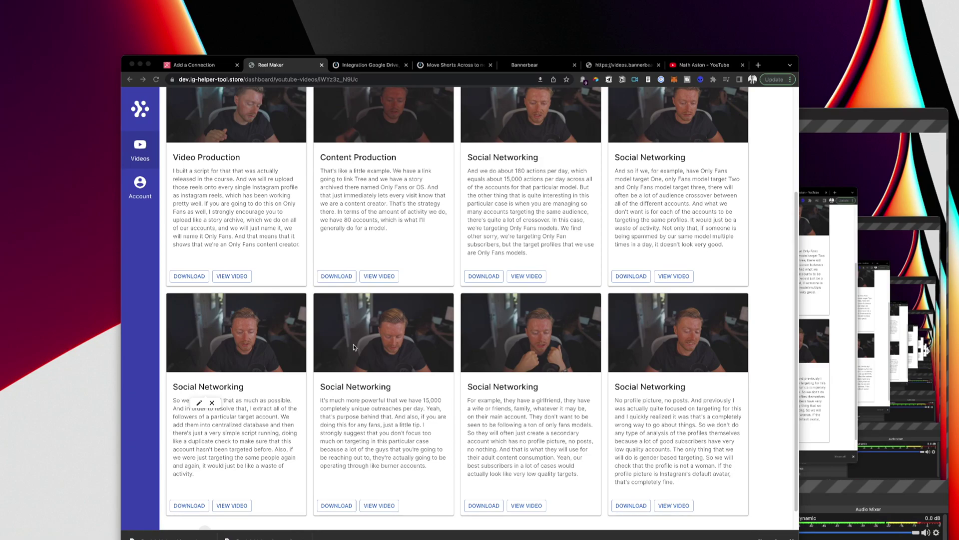
Step: Add Social_Networking_13.mp4, then insert dynamic transcript captions with a blue playhead highlight, placed low
left_click(264, 538)
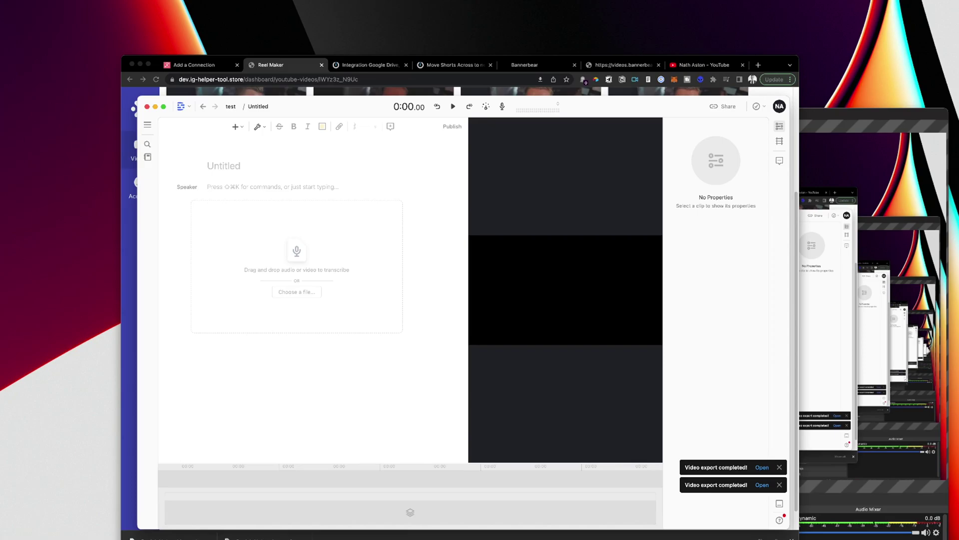
left_click_drag(299, 289, 299, 291)
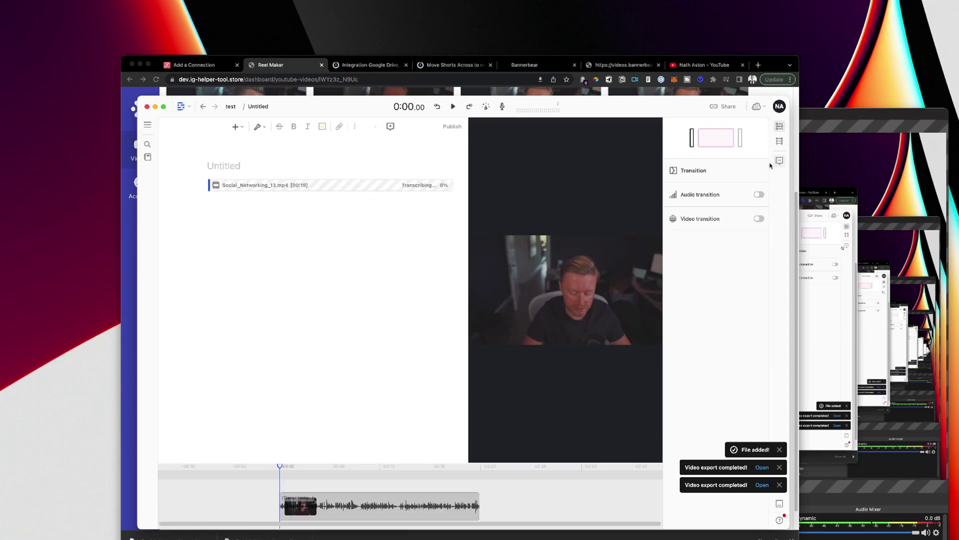
key("super+k")
type("text")
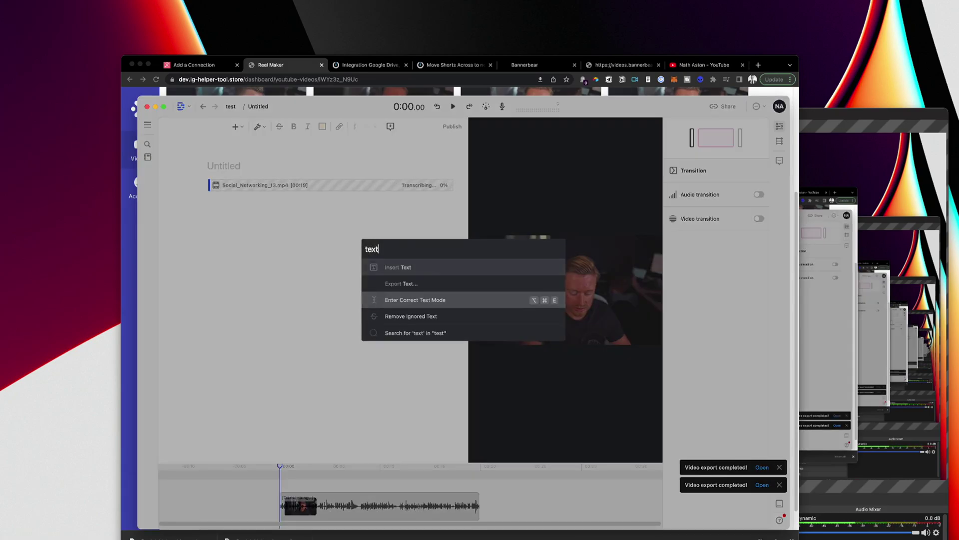
key("Return")
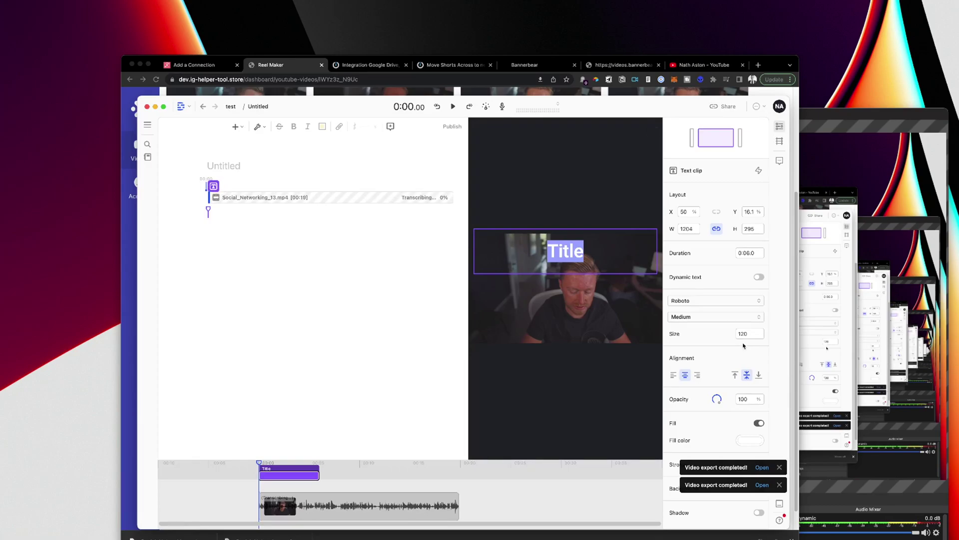
left_click(759, 277)
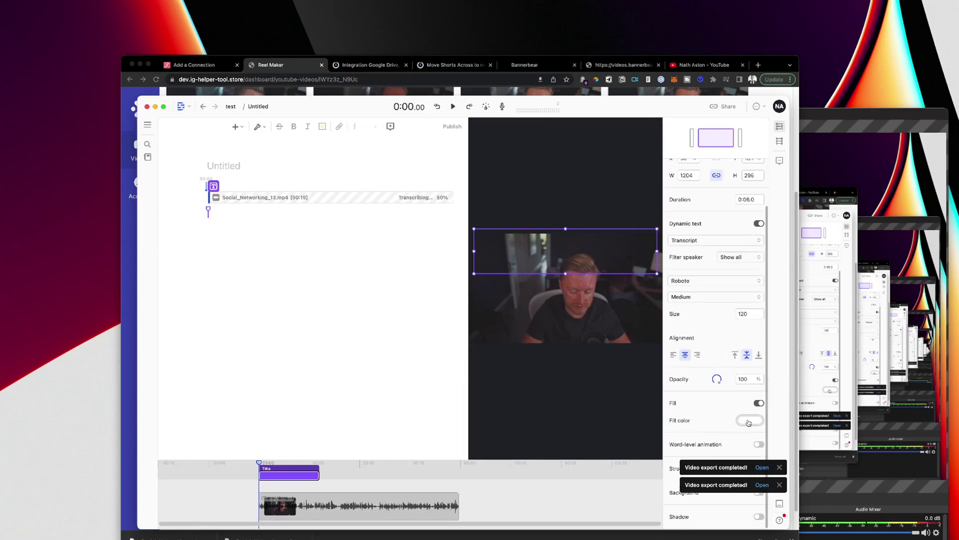
left_click(750, 444)
left_click(671, 417)
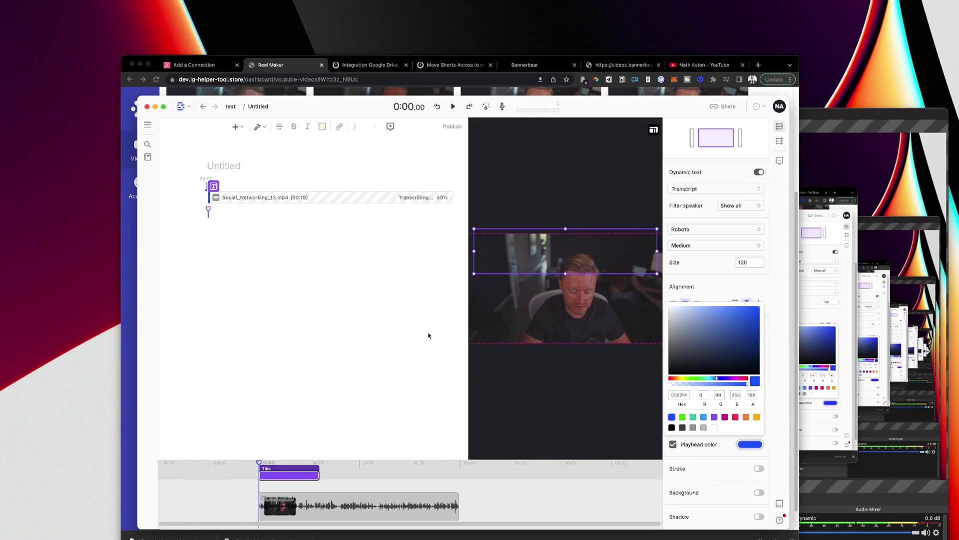
left_click_drag(574, 264, 574, 420)
Step: Add a progress bar and move it to the bottom of the video
key("super+k")
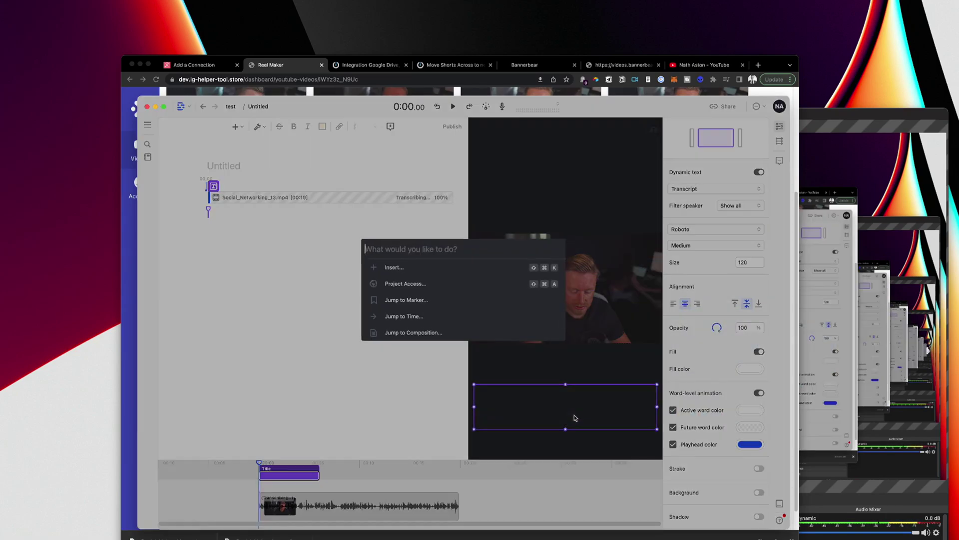
type("[pro")
key("BackSpace")
key("BackSpace")
key("BackSpace")
key("BackSpace")
type("progre")
key("Return")
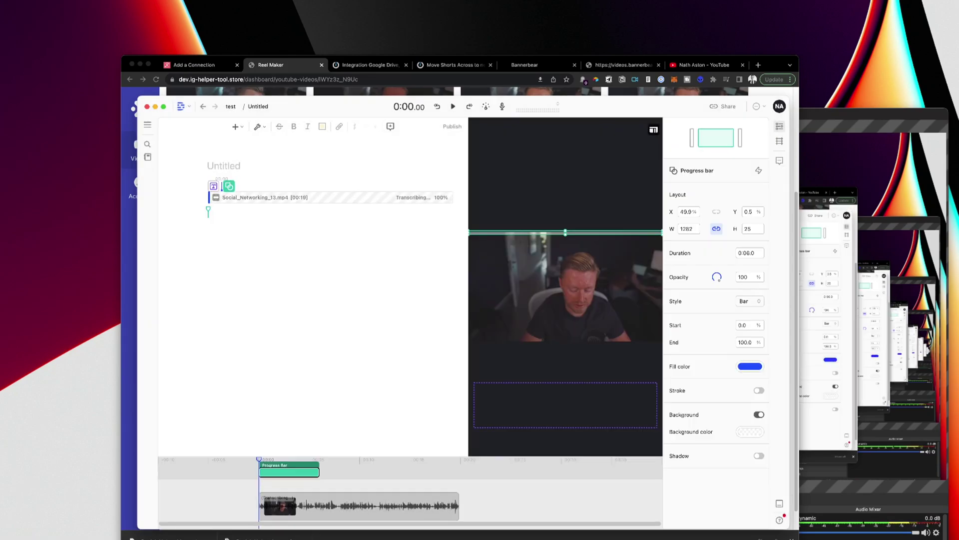
left_click_drag(595, 233, 593, 450)
Step: Set the canvas orientation to Portrait 9:16 at 720×1280
left_click(654, 130)
left_click(666, 164)
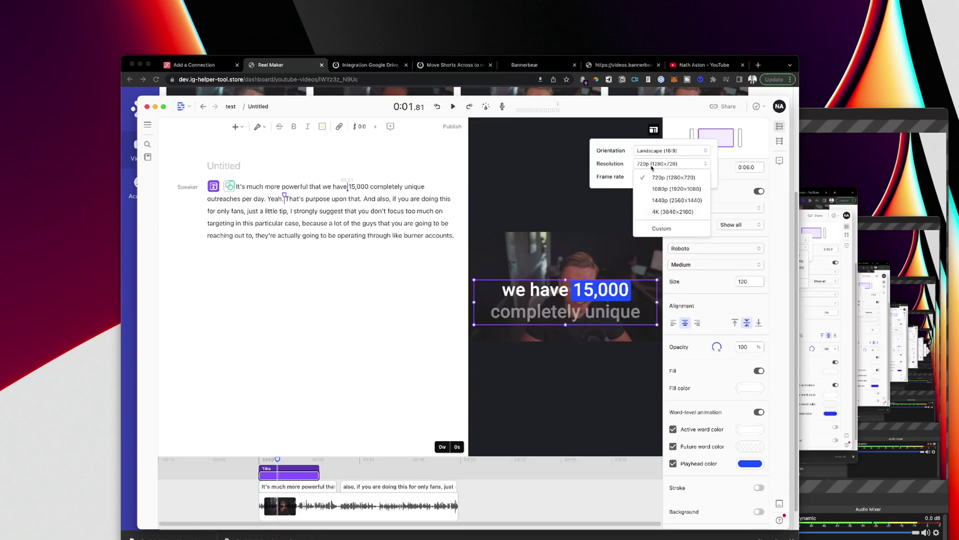
left_click(670, 150)
left_click(664, 185)
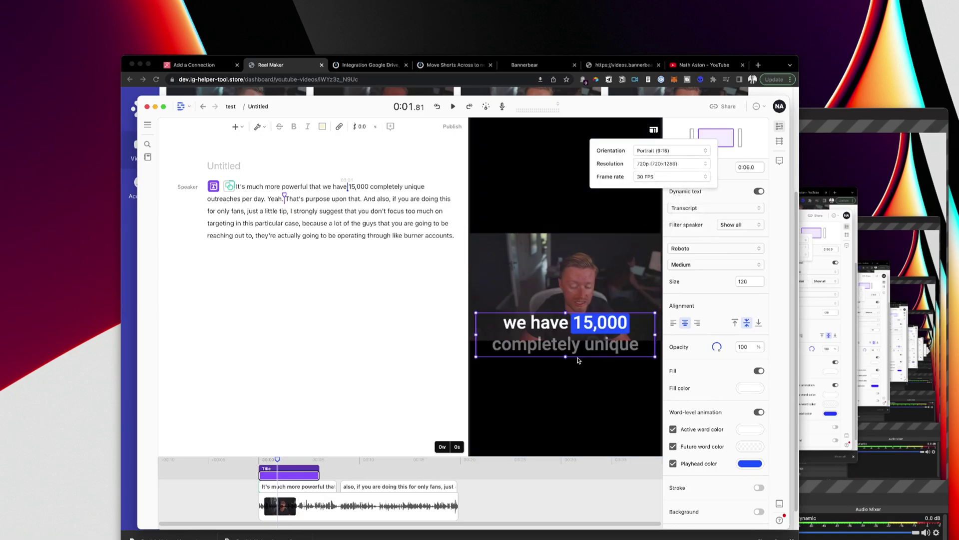
Step: Move the captions lower, preview playback, and stretch the caption clip to 0:19.8
left_click_drag(578, 360, 573, 411)
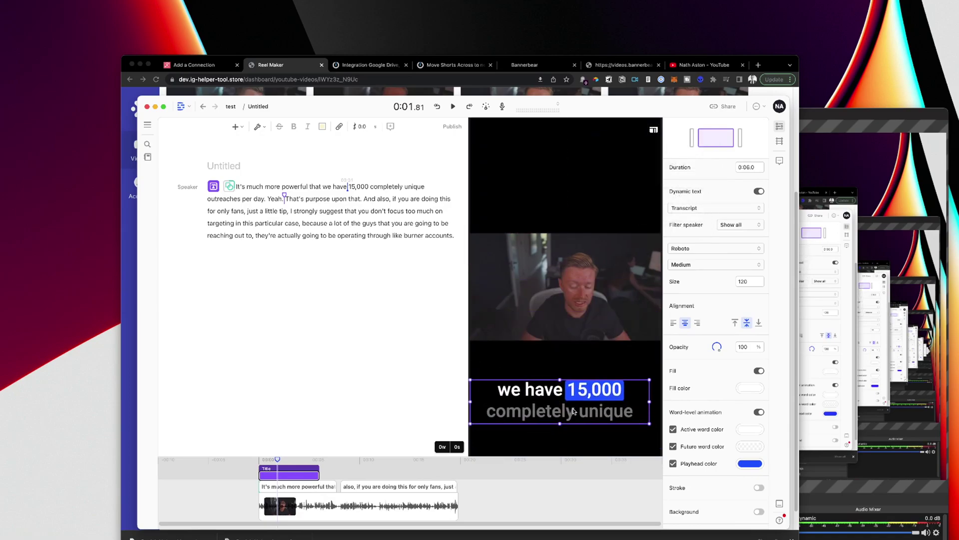
key("space")
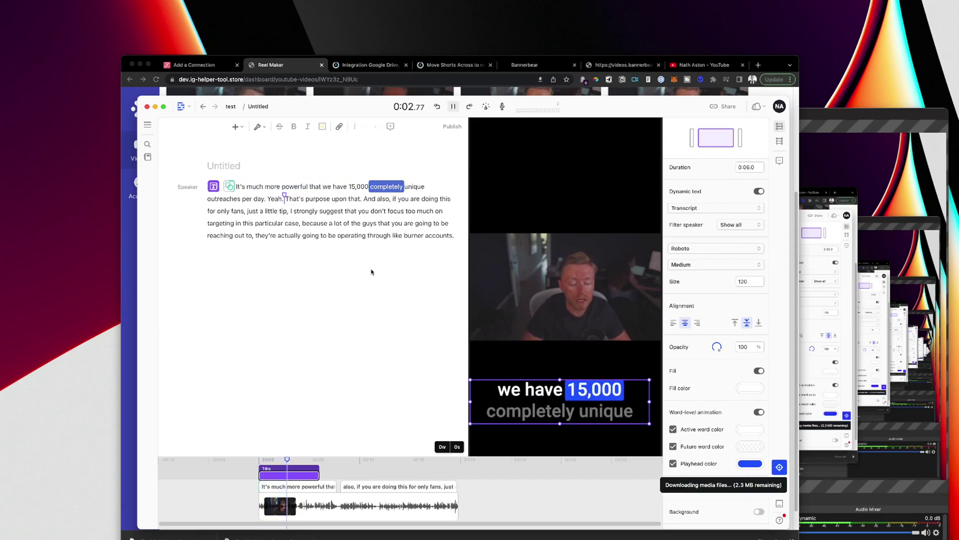
key("space")
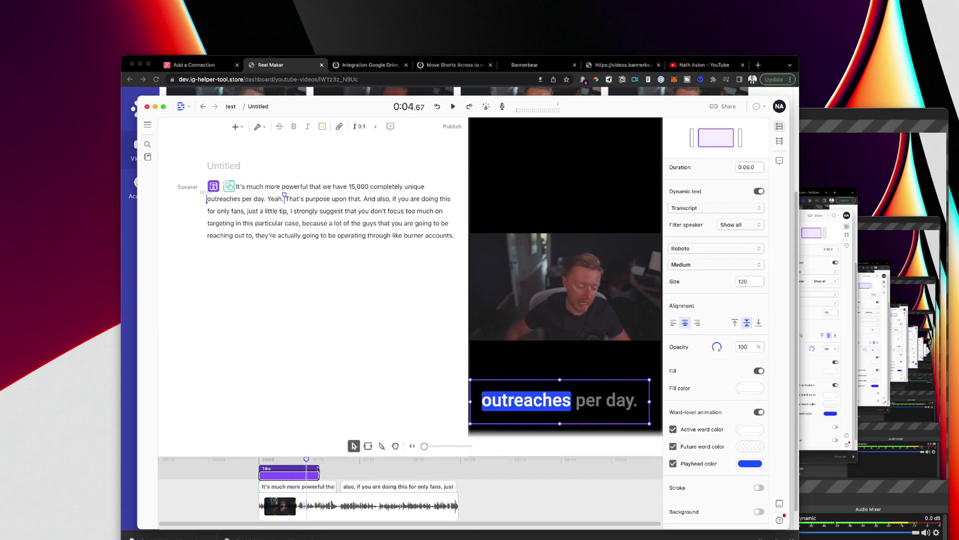
left_click_drag(318, 475, 458, 481)
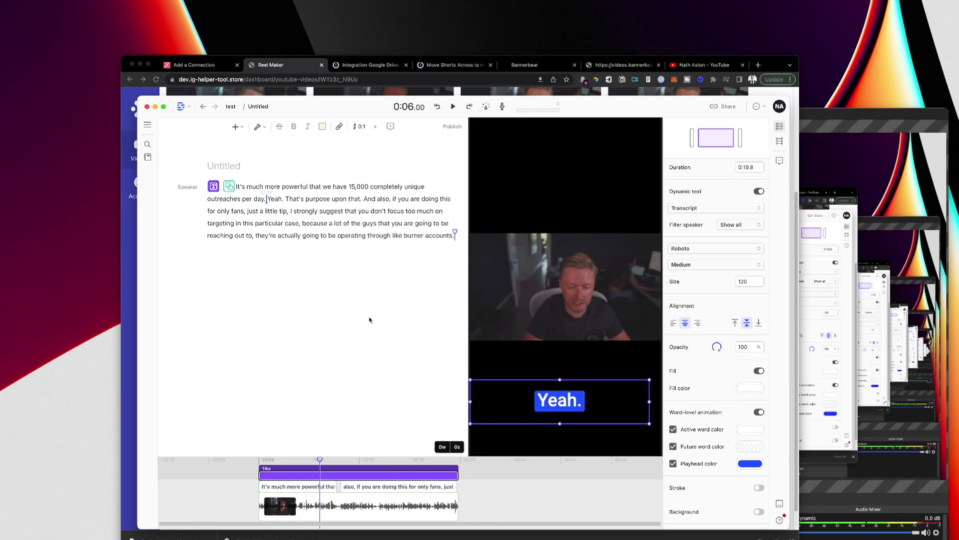
left_click(424, 235)
key("super+a")
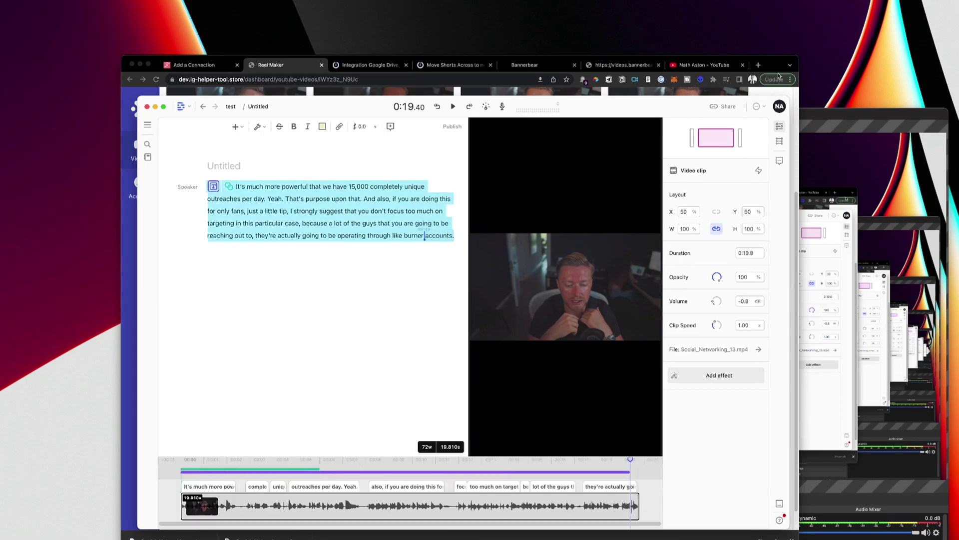
left_click(727, 107)
left_click(419, 123)
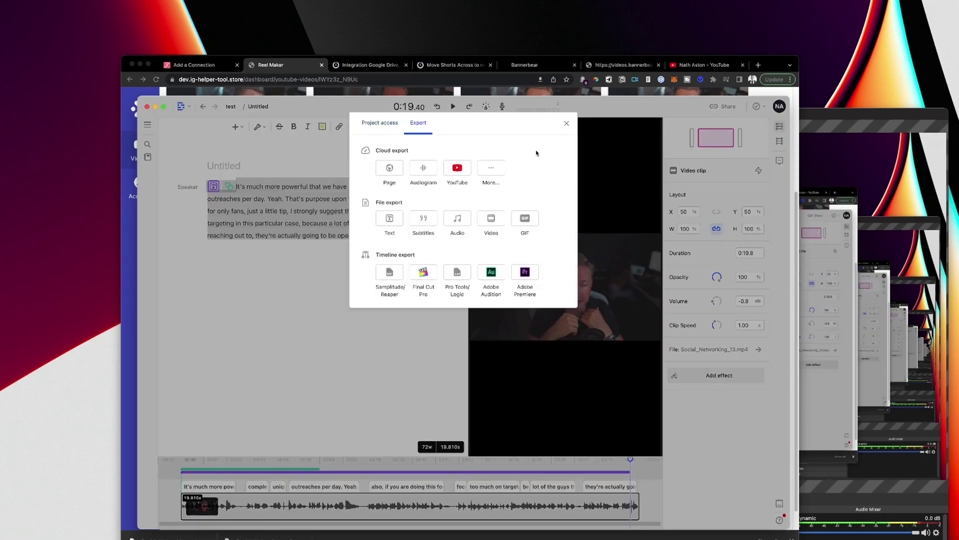
left_click(566, 123)
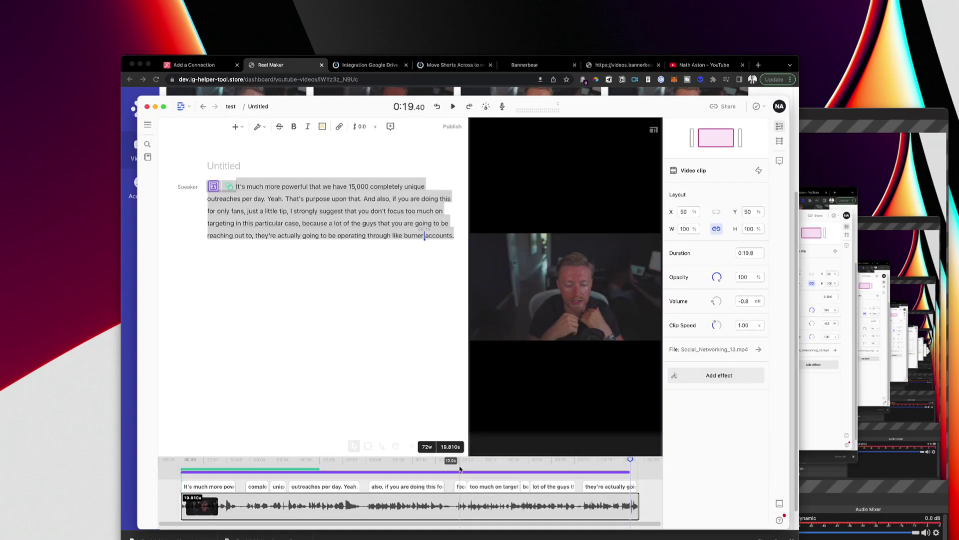
Step: Close the editor and review the descriptions of the shorts, including the 15,000 outreaches one
left_click(146, 106)
scroll(423, 449, "down", 1)
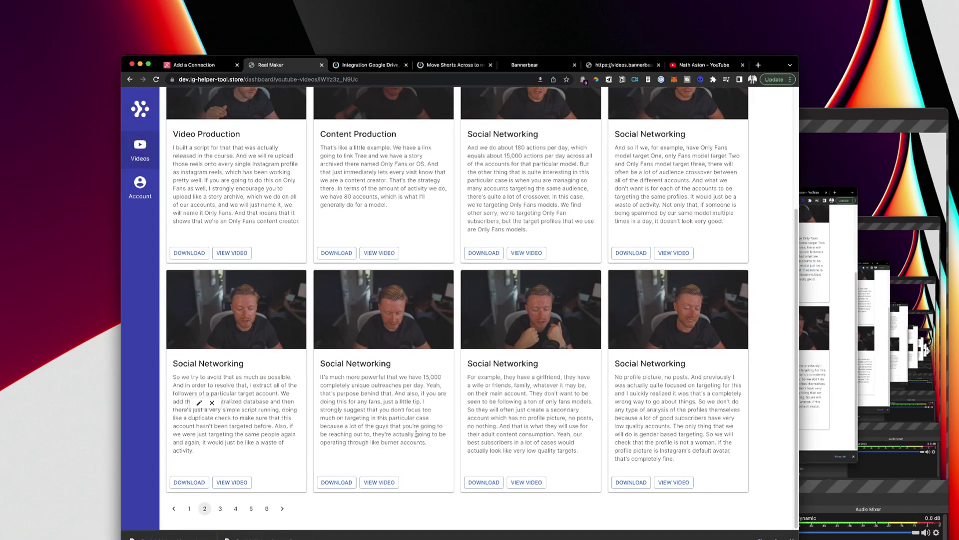
left_click_drag(414, 434, 321, 385)
left_click_drag(567, 424, 470, 378)
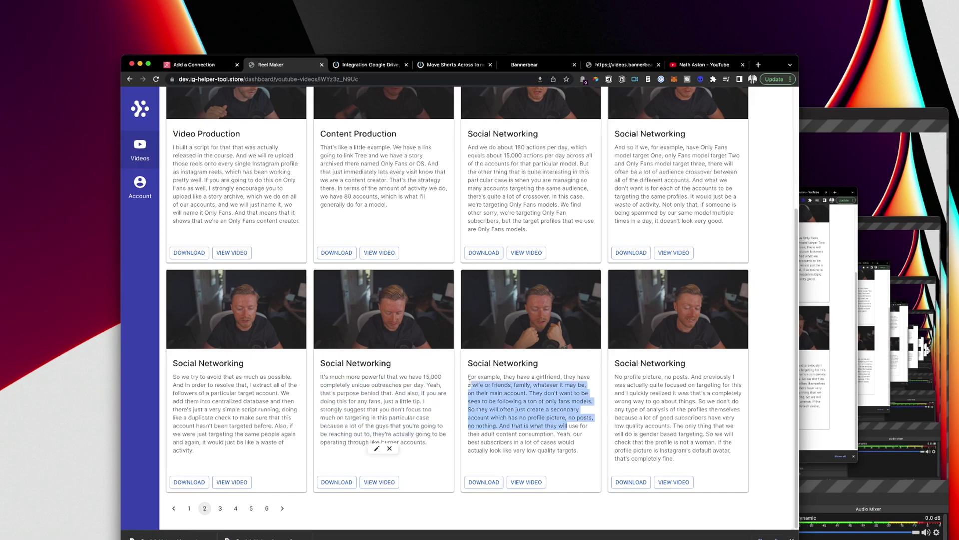
left_click_drag(643, 377, 660, 401)
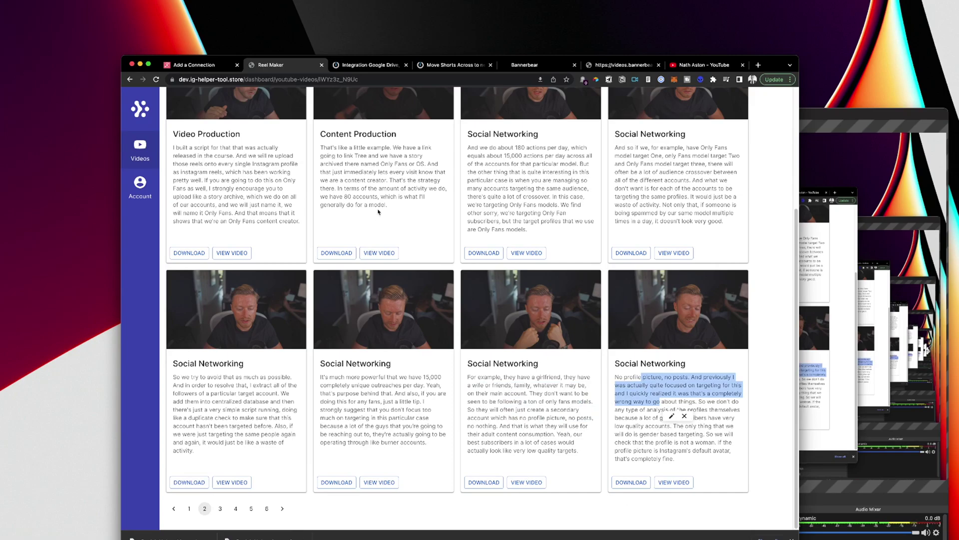
scroll(379, 212, "up", 3)
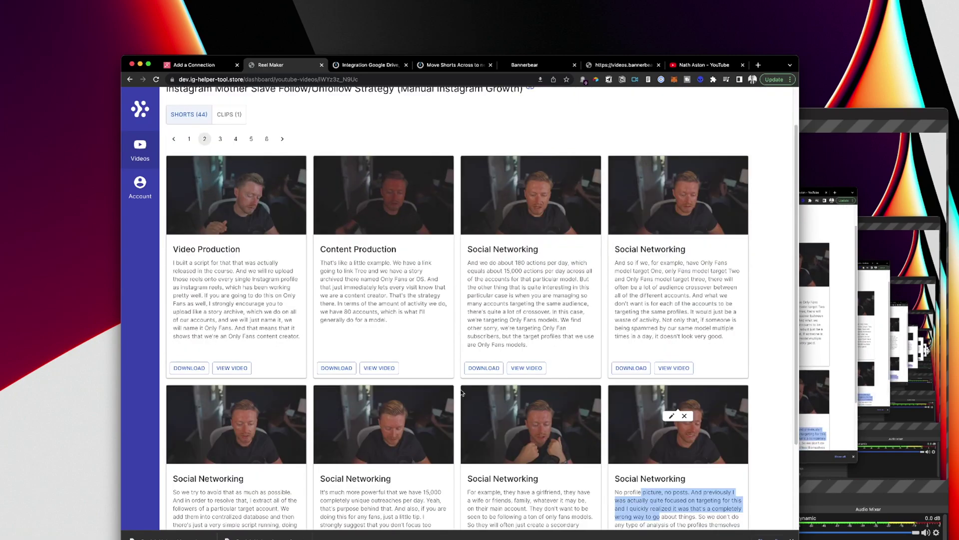
scroll(463, 392, "down", 5)
Step: Check the intro short's description on page 1, then show Repurpose.io's connections page
left_click(188, 506)
scroll(483, 239, "up", 2)
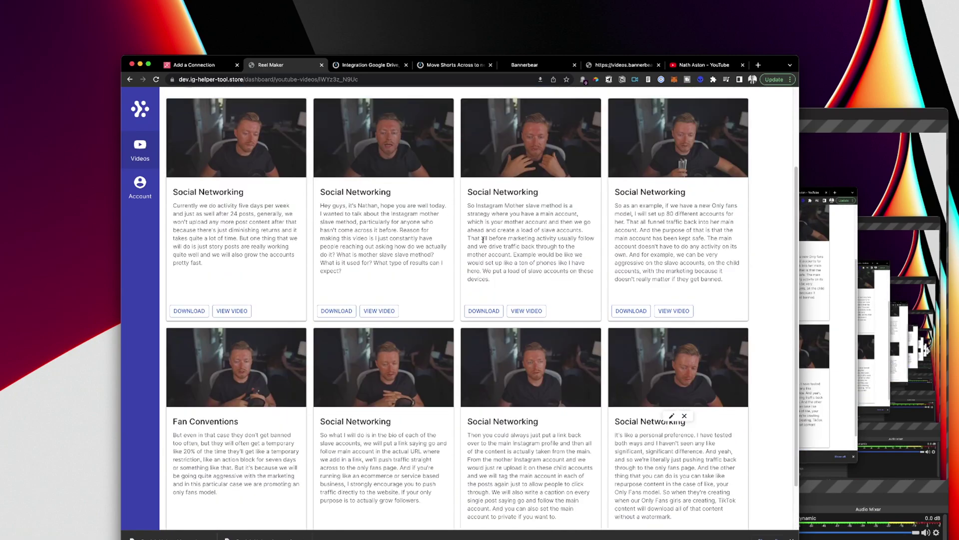
left_click_drag(337, 213, 382, 230)
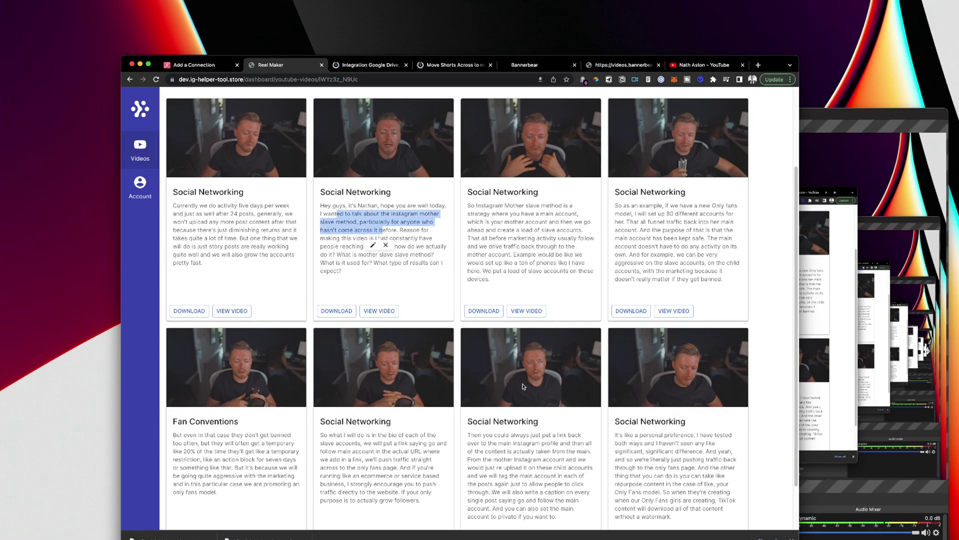
left_click(199, 66)
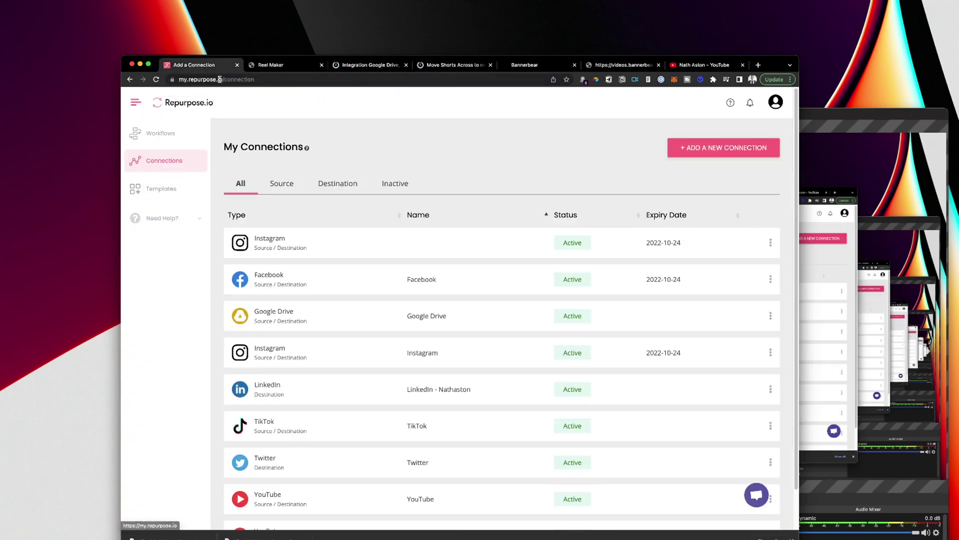
Step: Look over the connections, then view the seven workflows, including the G Drive publishing workflows
scroll(550, 275, "down", 1)
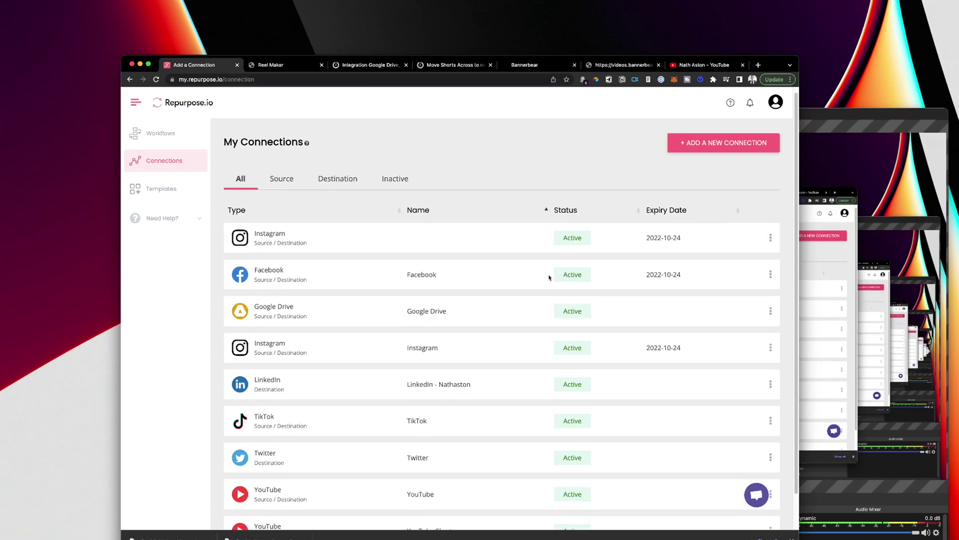
scroll(544, 393, "down", 3)
left_click(160, 133)
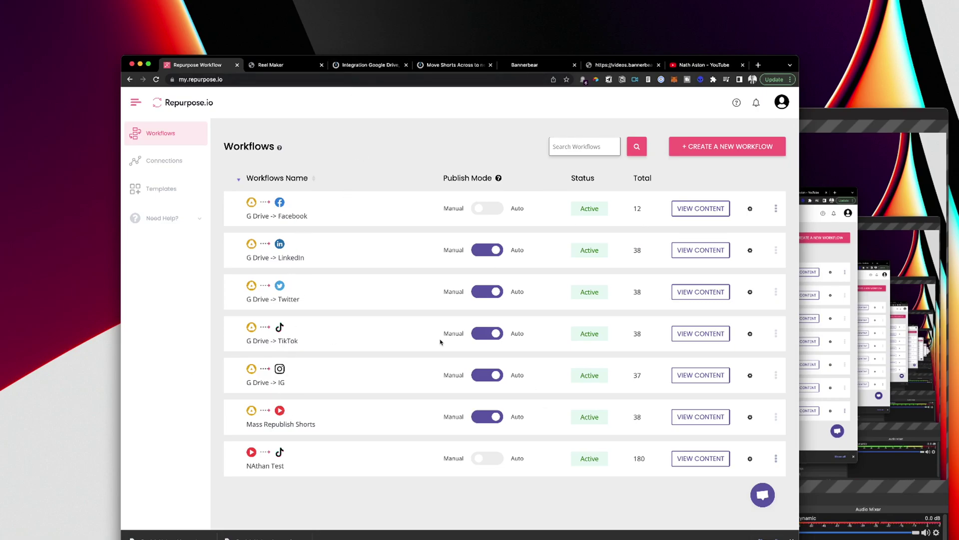
Step: Confirm Integromat's Move Shorts Across to new drive scenario runs every 180 minutes, then return to Repurpose.io
left_click(369, 65)
left_click(452, 65)
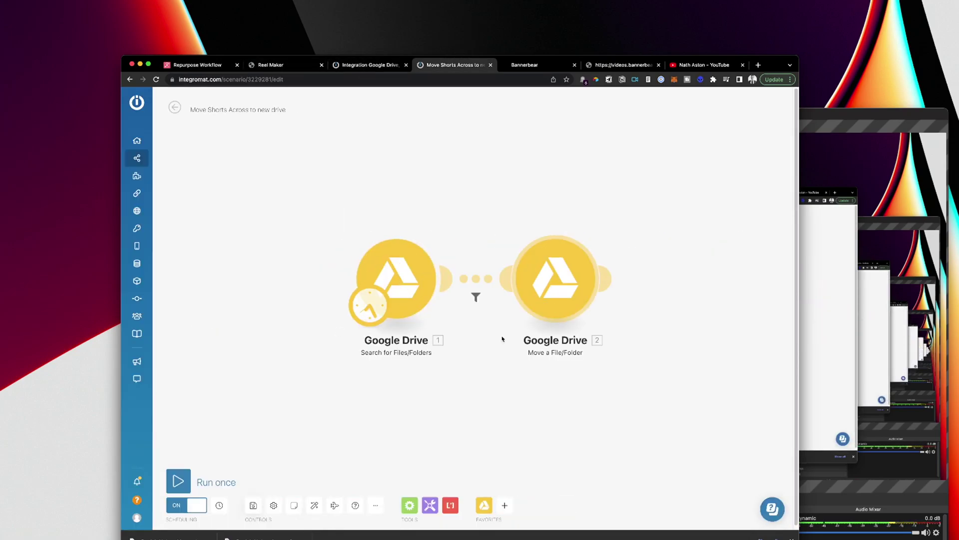
left_click(219, 504)
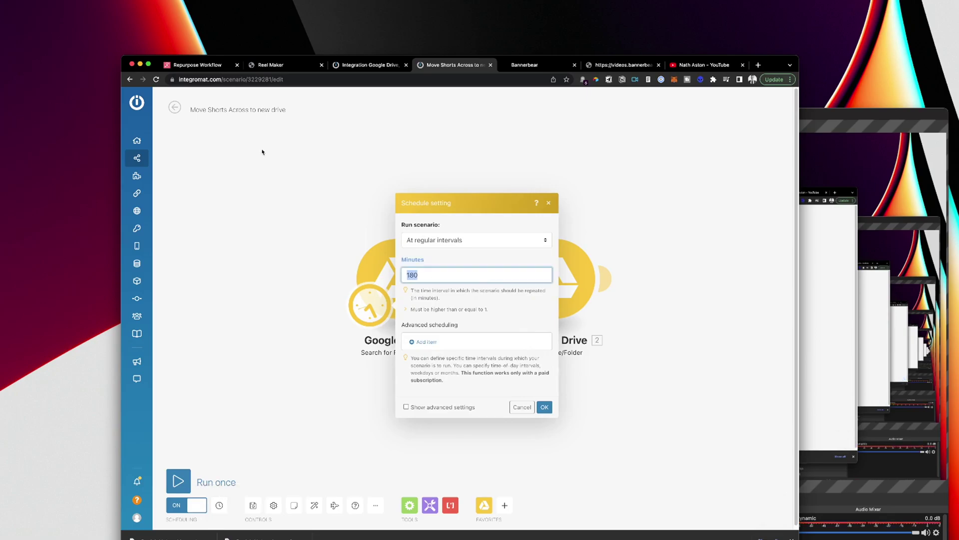
left_click(198, 65)
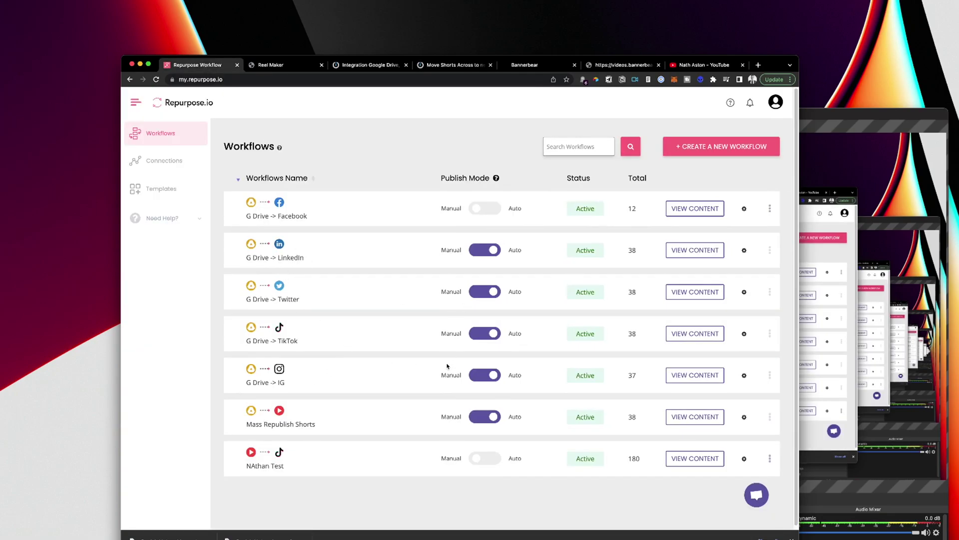
Step: Revisit the Integromat scenario and Repurpose.io workflows, then go to YouTube's channel Videos page
left_click(442, 71)
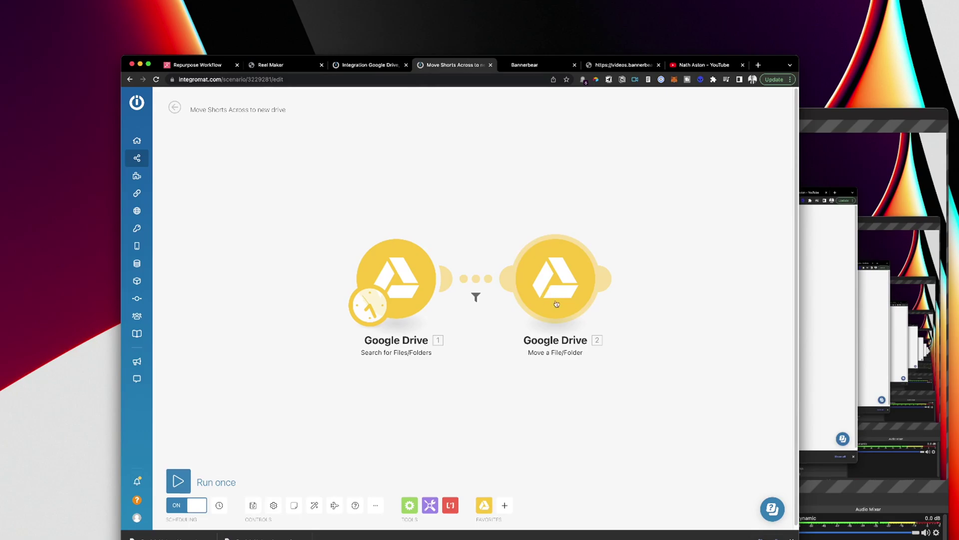
left_click(210, 64)
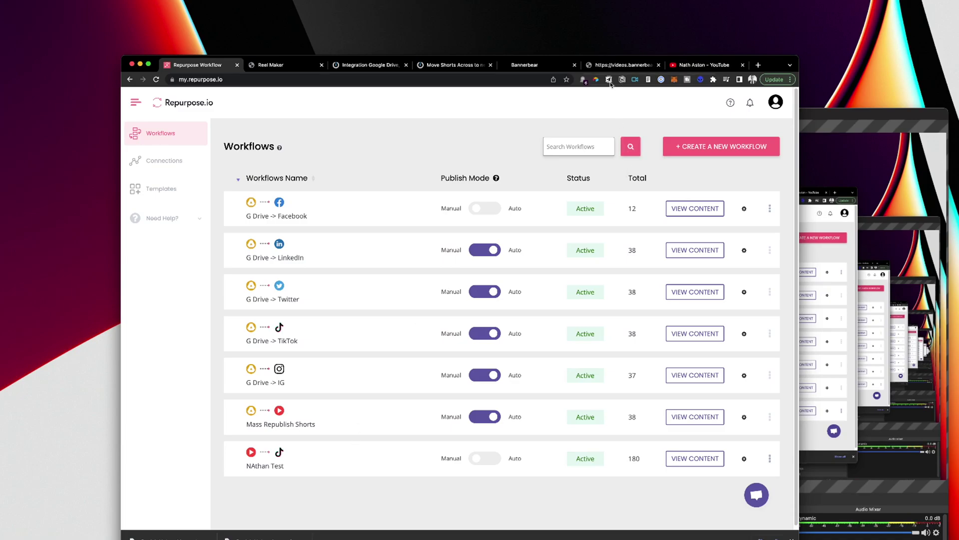
left_click(705, 64)
Step: Switch YouTube to the Shorts channel account and list its uploads, such as Publishing_Industry_8
left_click(776, 99)
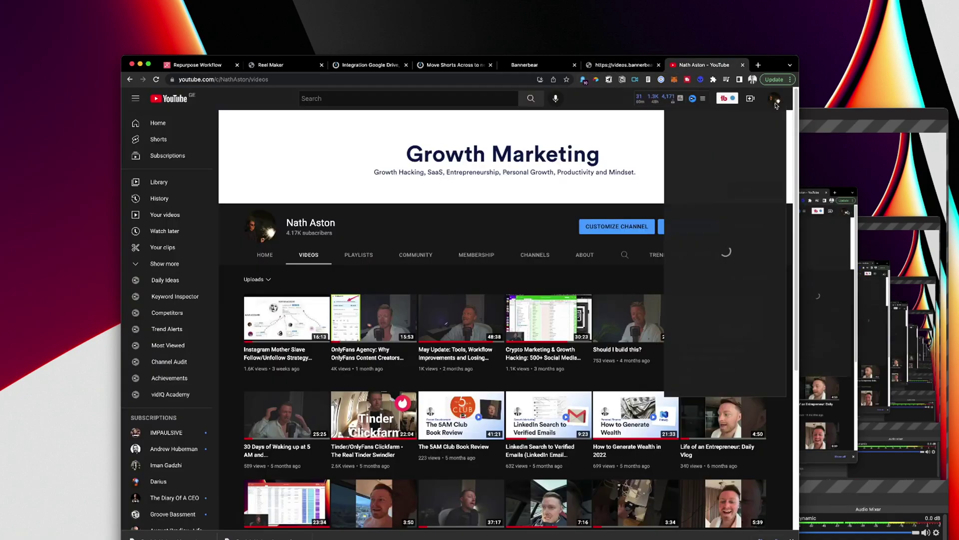
left_click(710, 184)
left_click(710, 223)
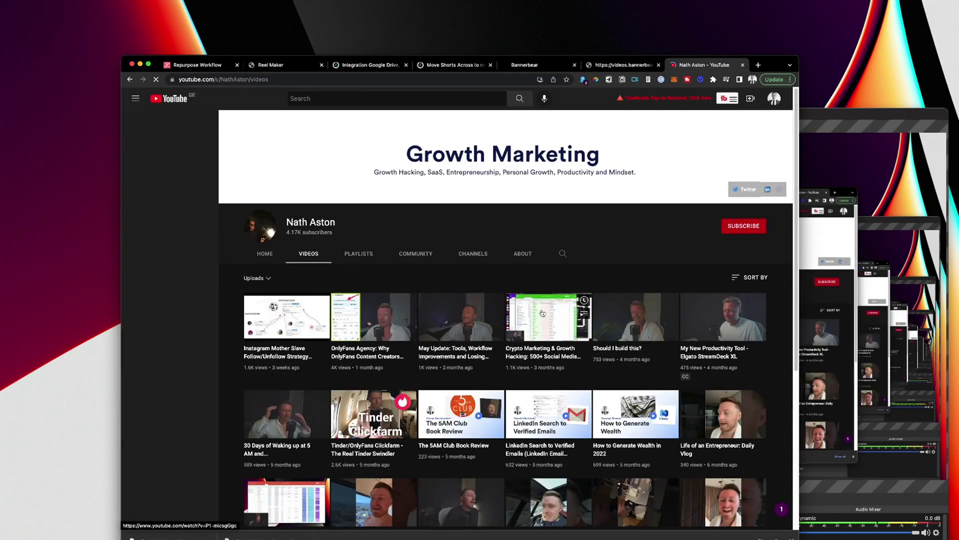
left_click(774, 98)
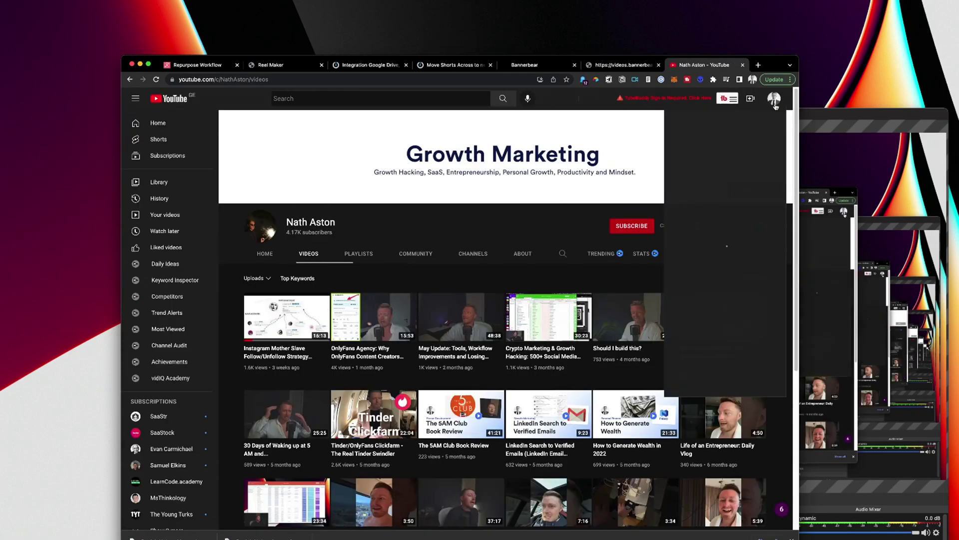
left_click(717, 153)
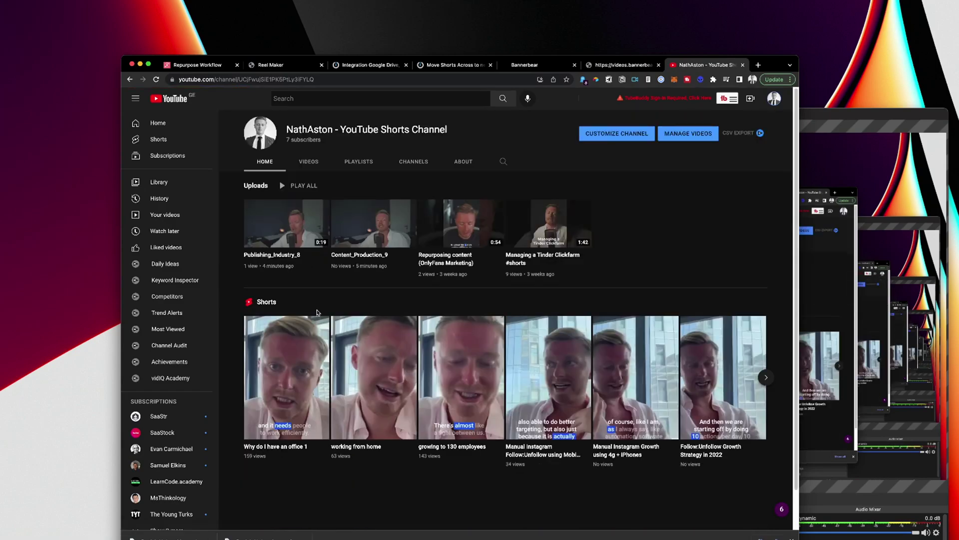
left_click(314, 165)
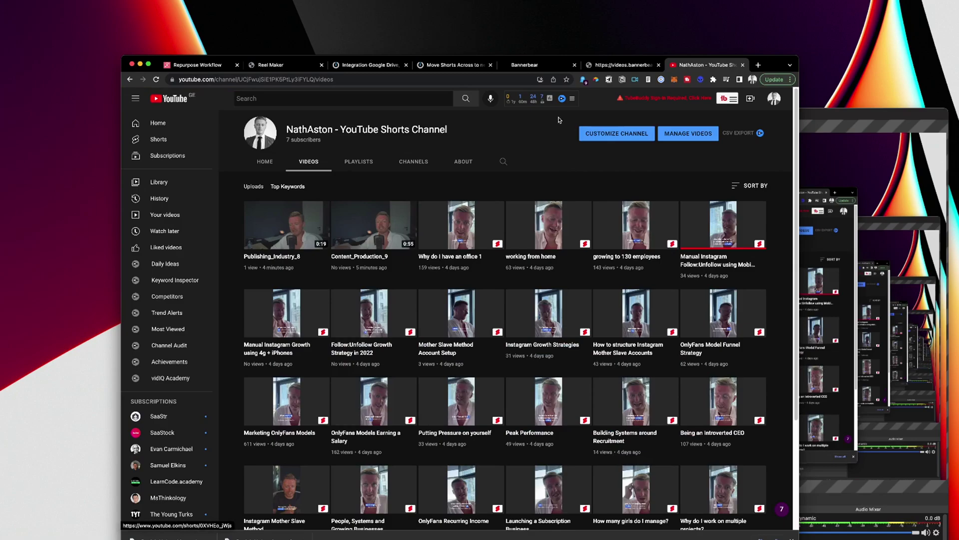
Step: Show the Shorts channel's vidIQ view and subscriber statistics and scroll through its uploaded shorts
left_click(542, 98)
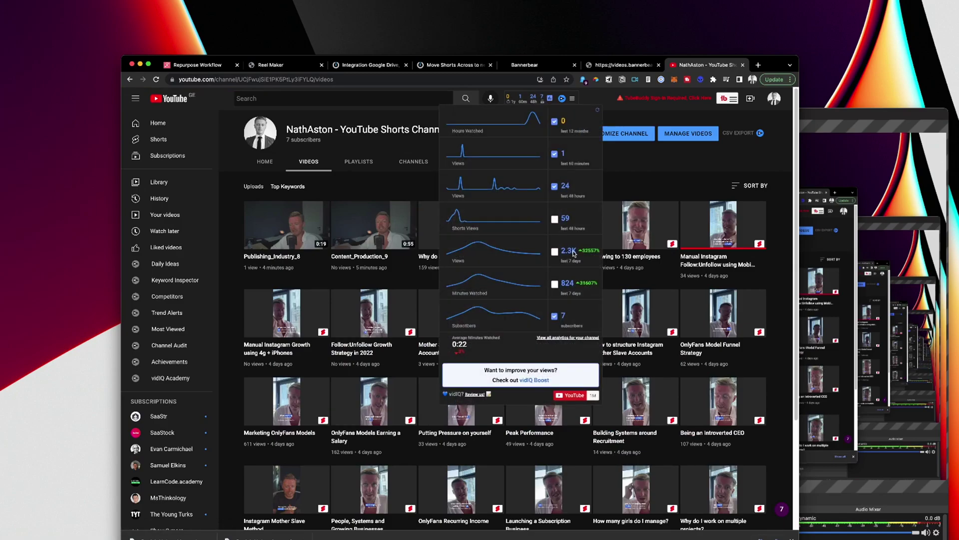
mouse_move(517, 253)
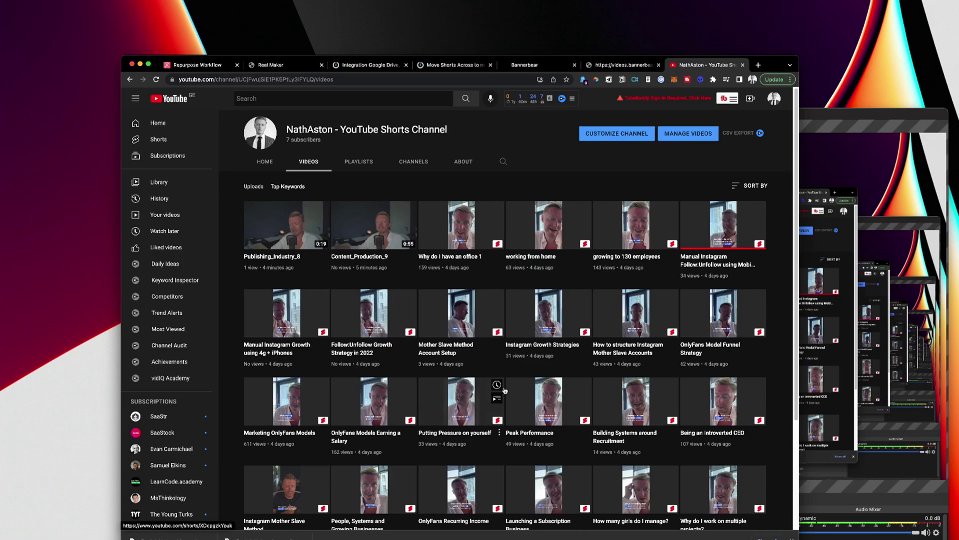
scroll(515, 378, "down", 3)
scroll(516, 378, "down", 2)
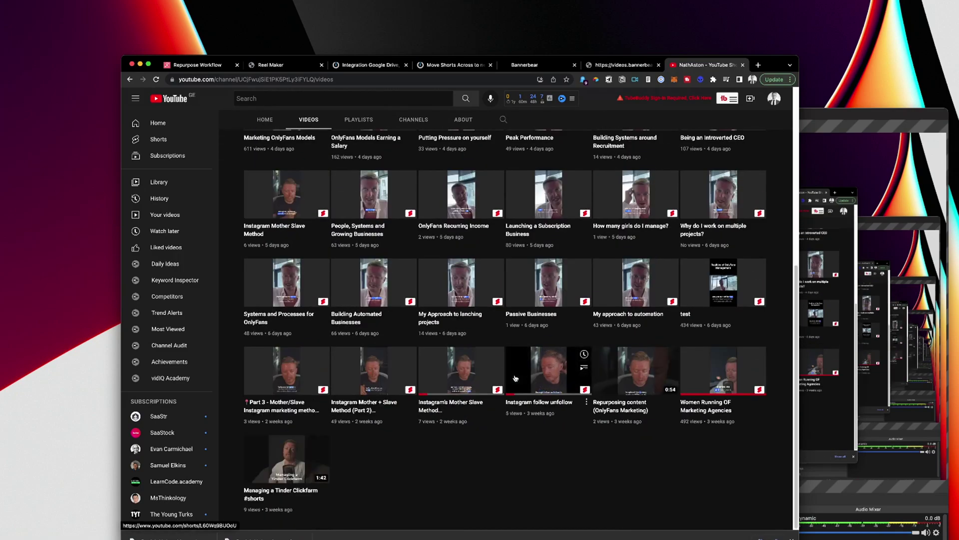
scroll(515, 378, "up", 5)
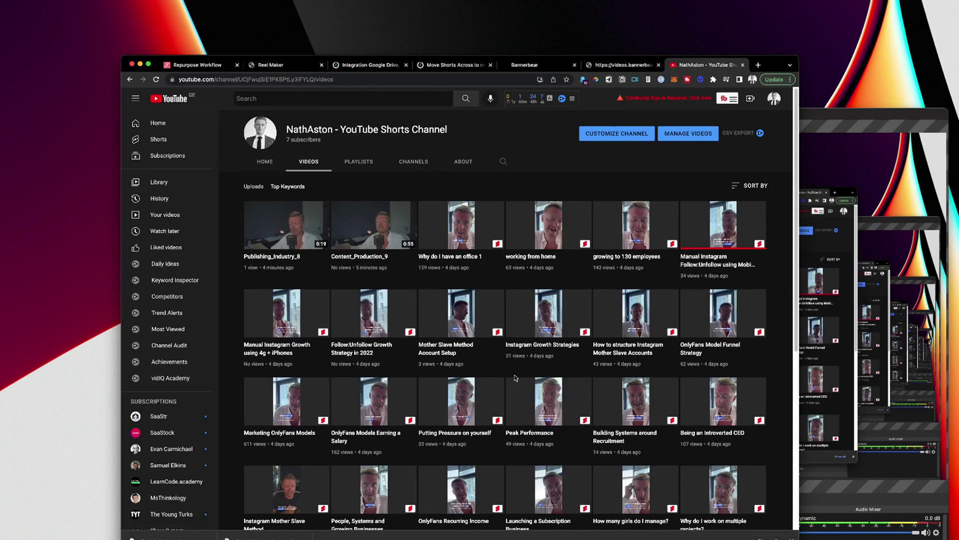
Step: Return to Reel Maker's clips with their transcripts
mouse_move(503, 364)
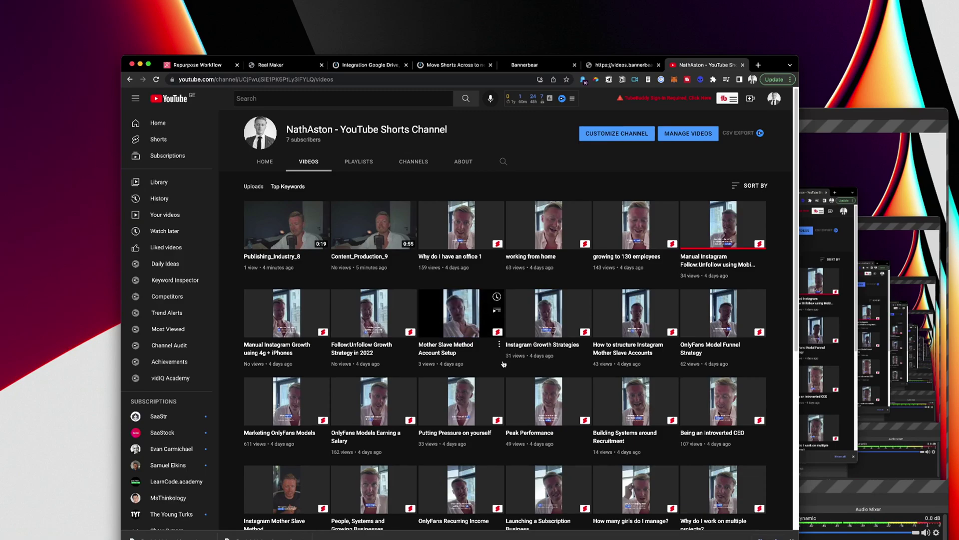
mouse_move(507, 211)
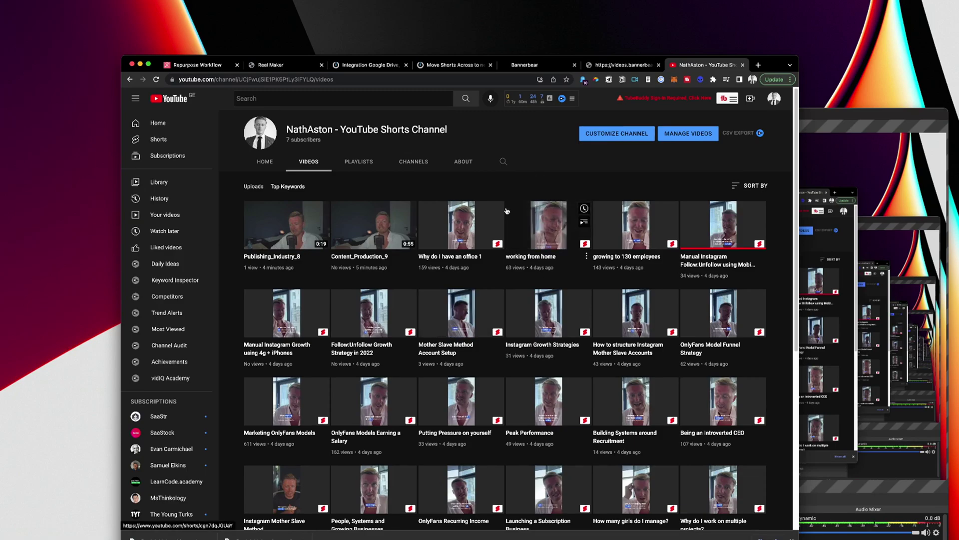
left_click(274, 67)
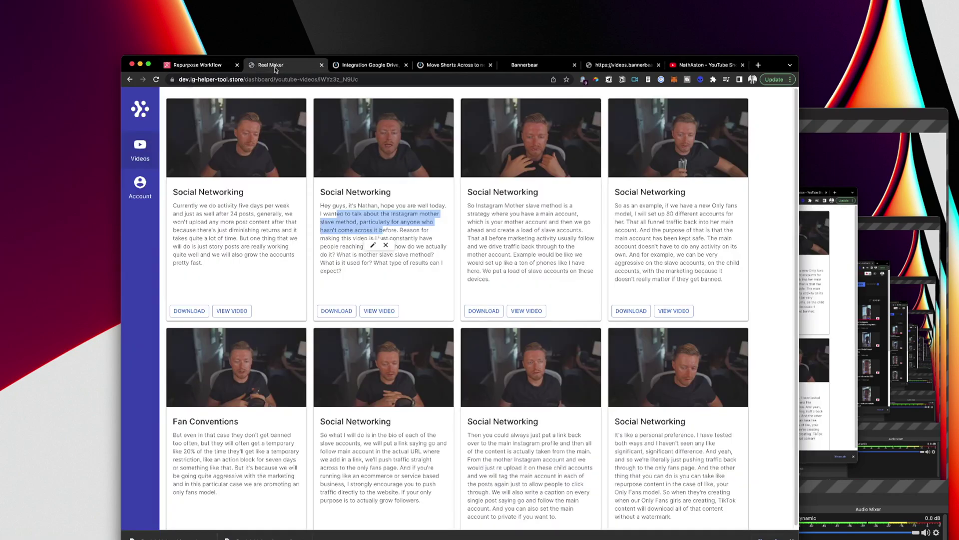
Step: Go back to Reel Maker's Videos dashboard, then bring up Repurpose.io's list of seven active workflows
scroll(437, 436, "down", 2)
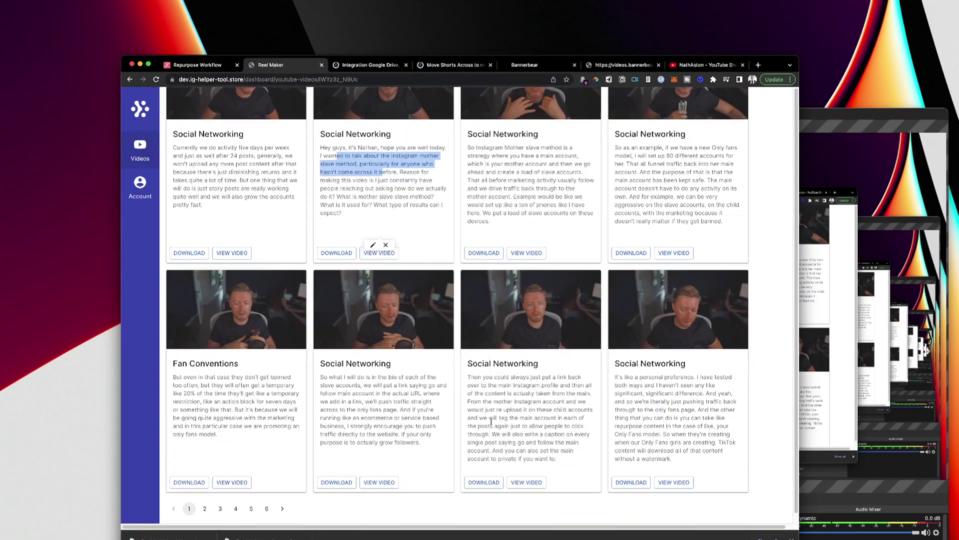
scroll(299, 300, "up", 5)
left_click(153, 145)
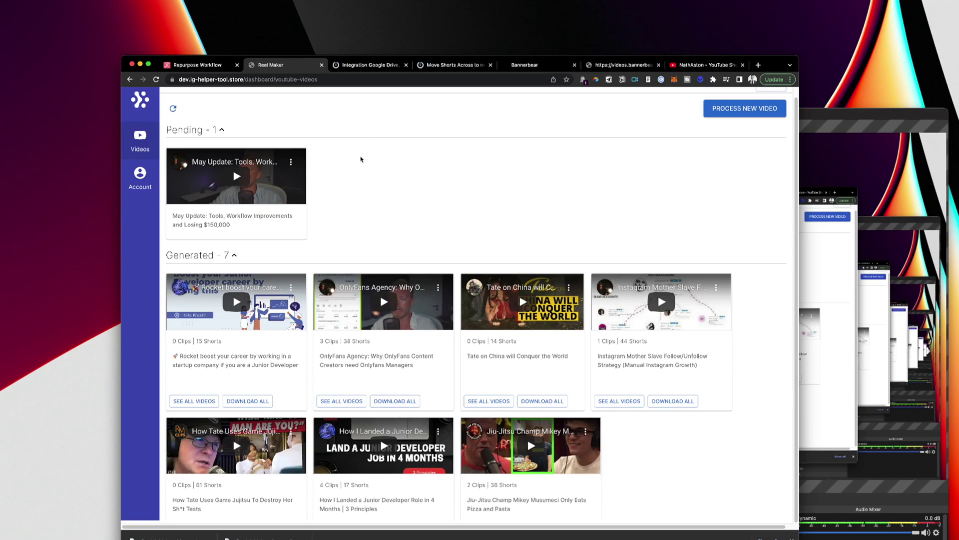
left_click(197, 64)
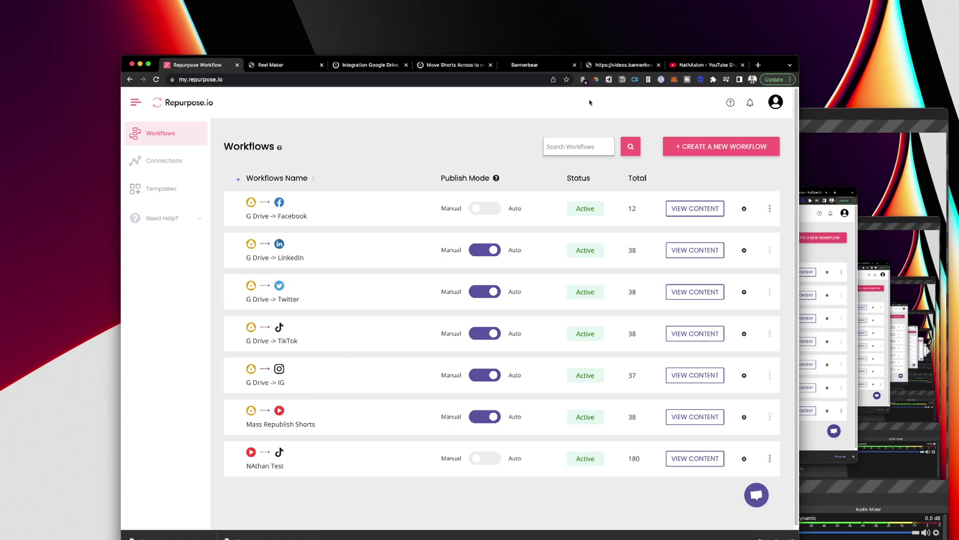
Step: Bring up the Integromat 'Move Shorts Across to new drive' scenario, closing the Repurpose Workflow and Reel Maker tabs
left_click(452, 65)
left_click(237, 64)
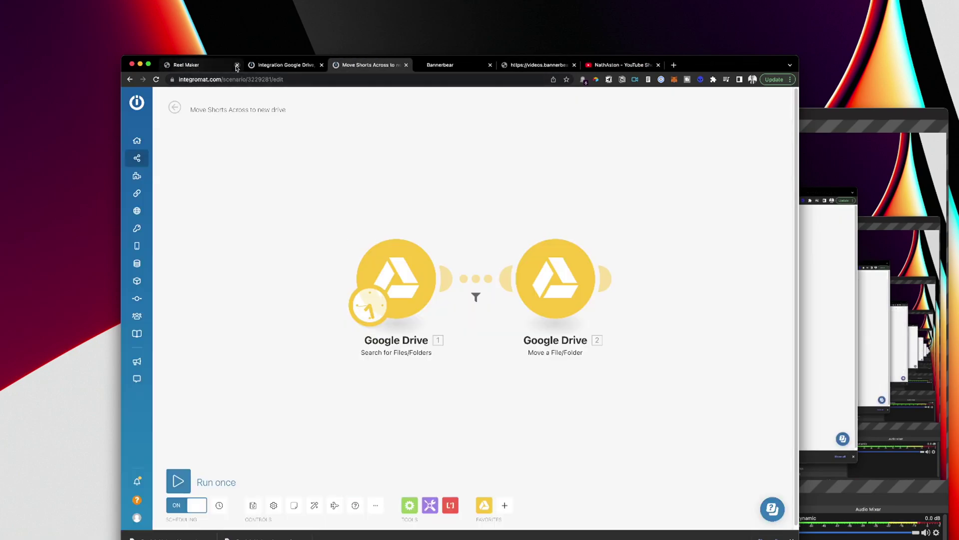
left_click(237, 65)
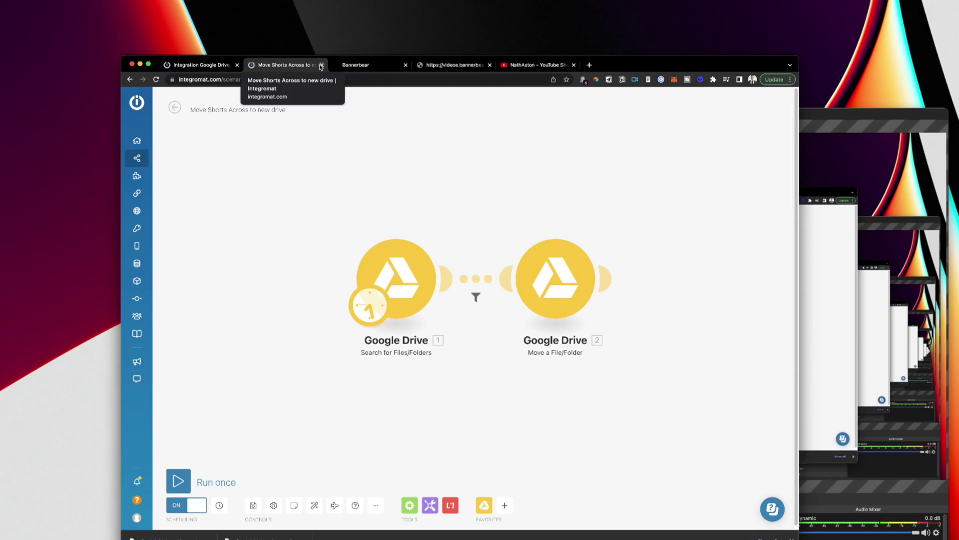